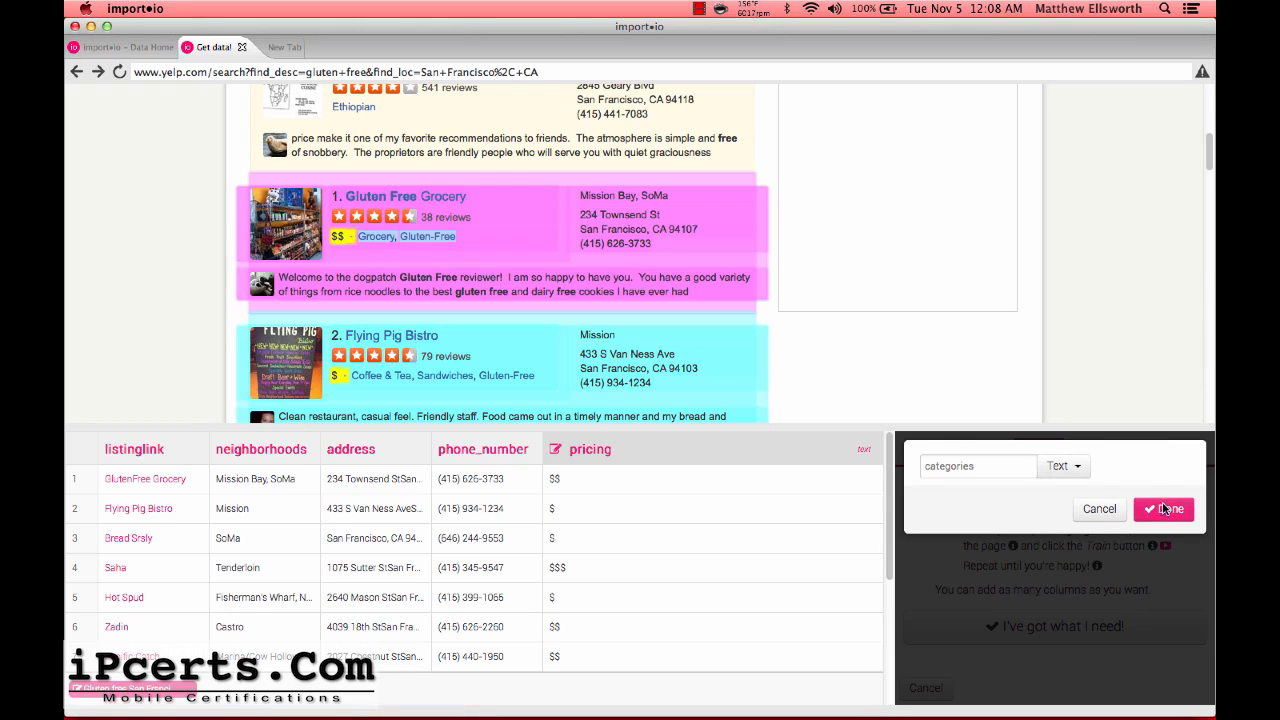
Step: Finish adding the text column categories, filled from the category text of the listings
click(1165, 510)
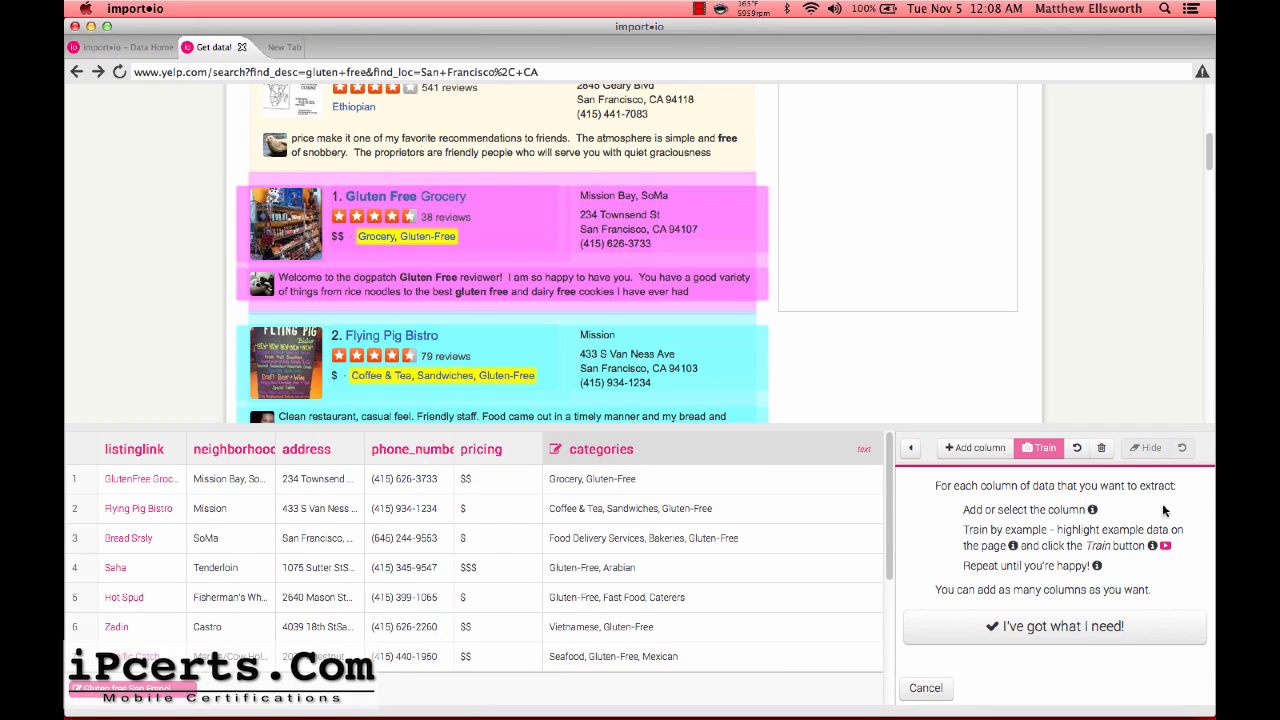
scroll(660, 338, down, 5)
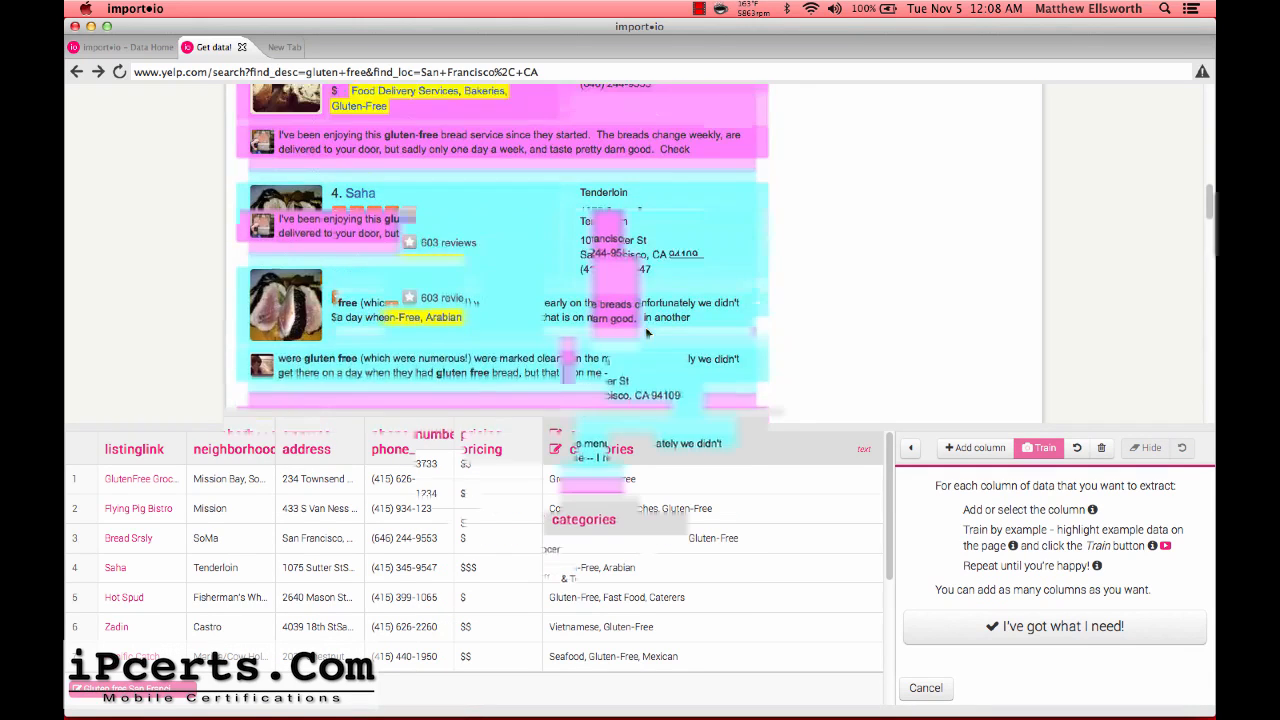
scroll(646, 333, up, 10)
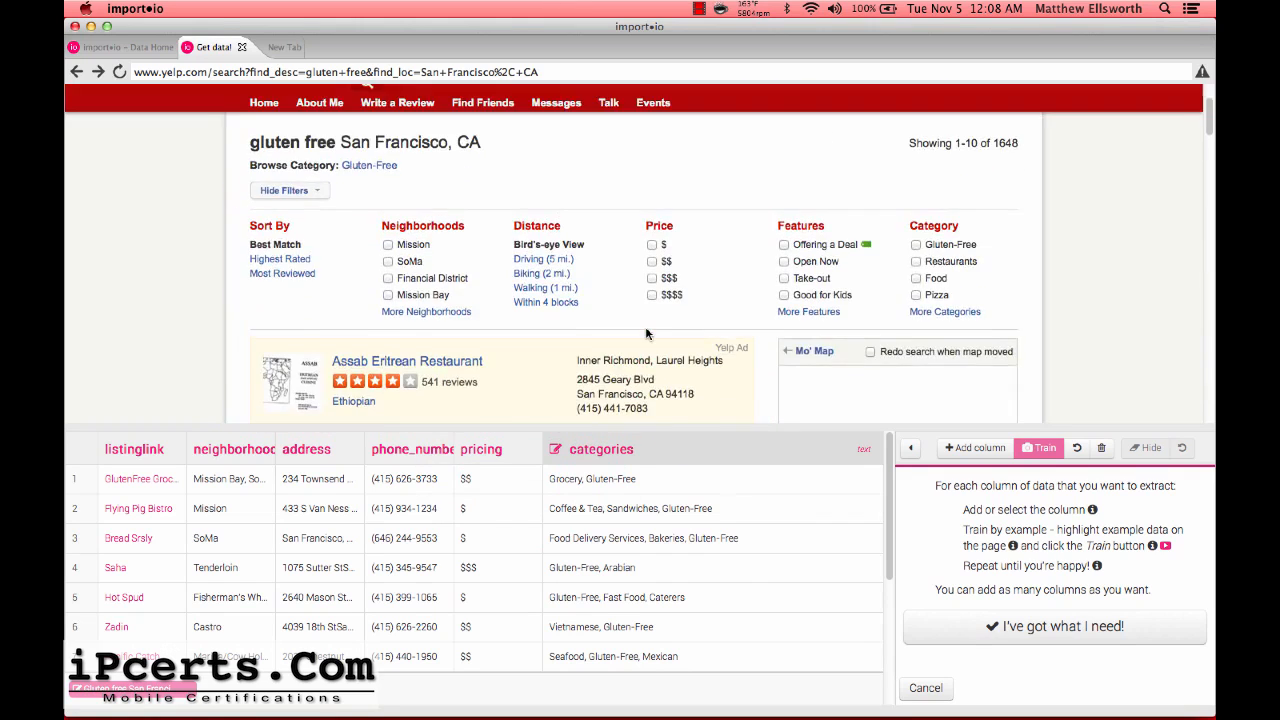
scroll(646, 333, down, 5)
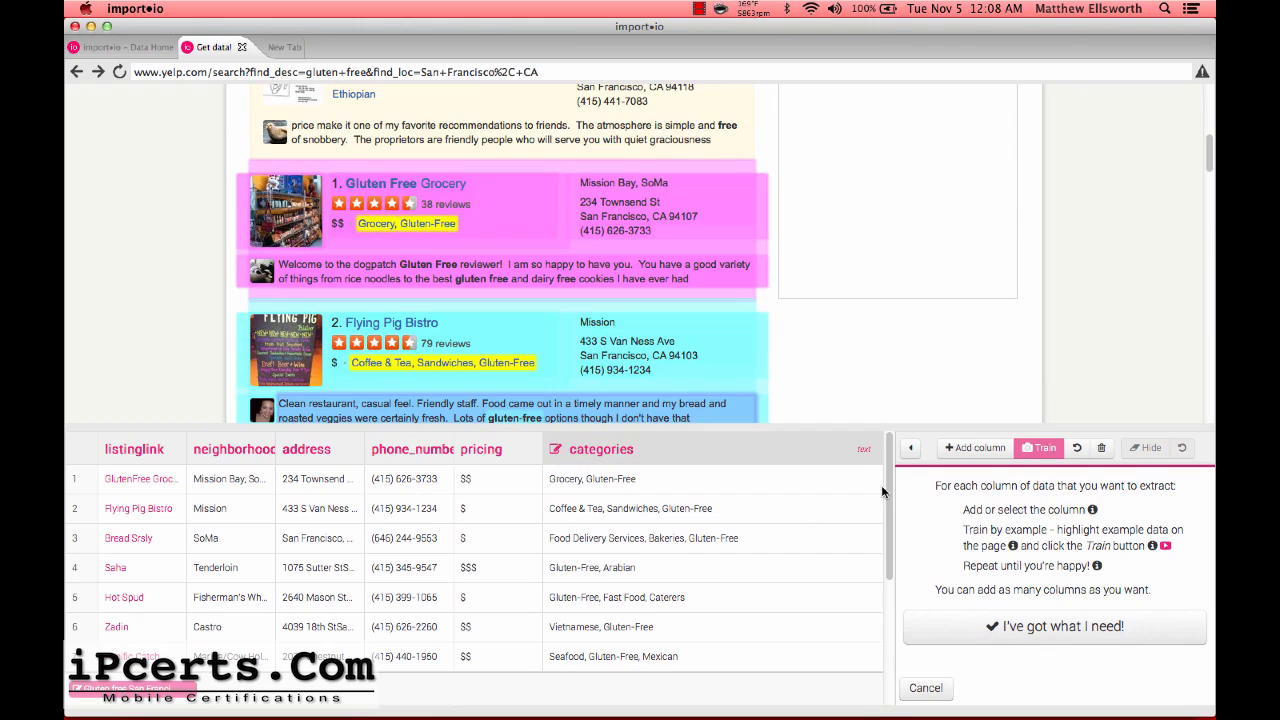
Step: Add a text column named reviews to the extracted data
click(975, 447)
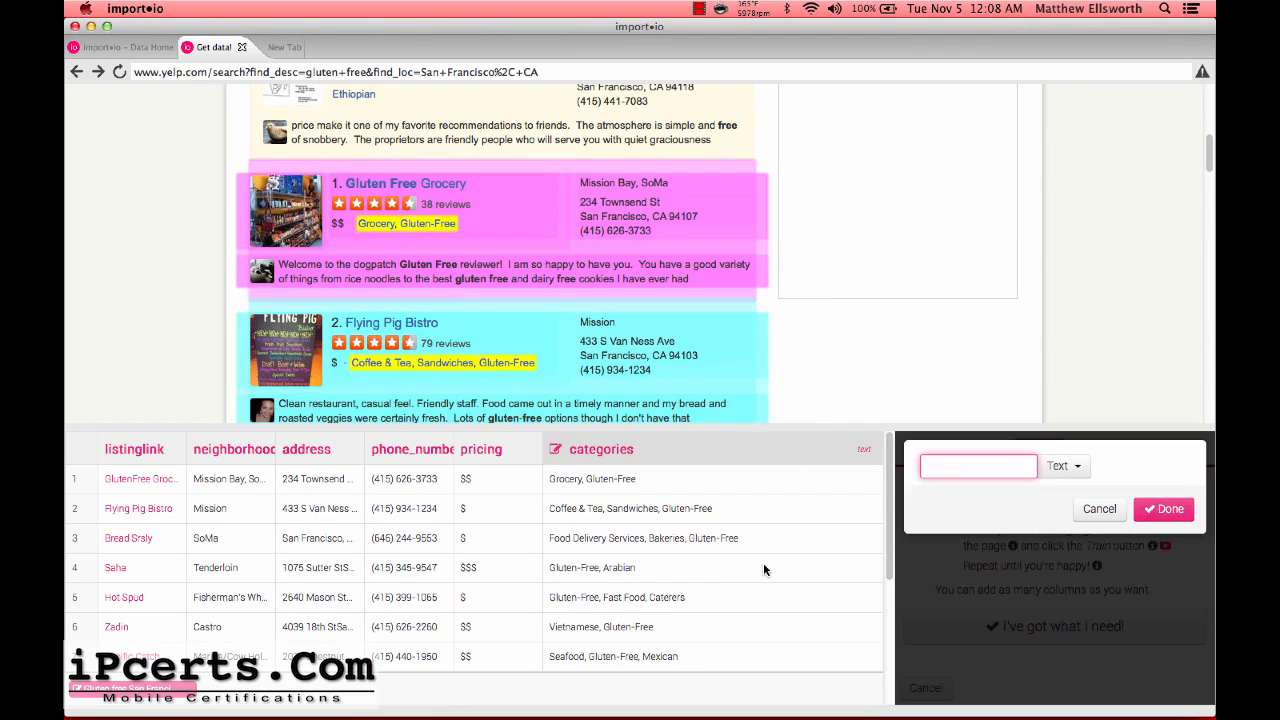
text(reviews)
key(Return)
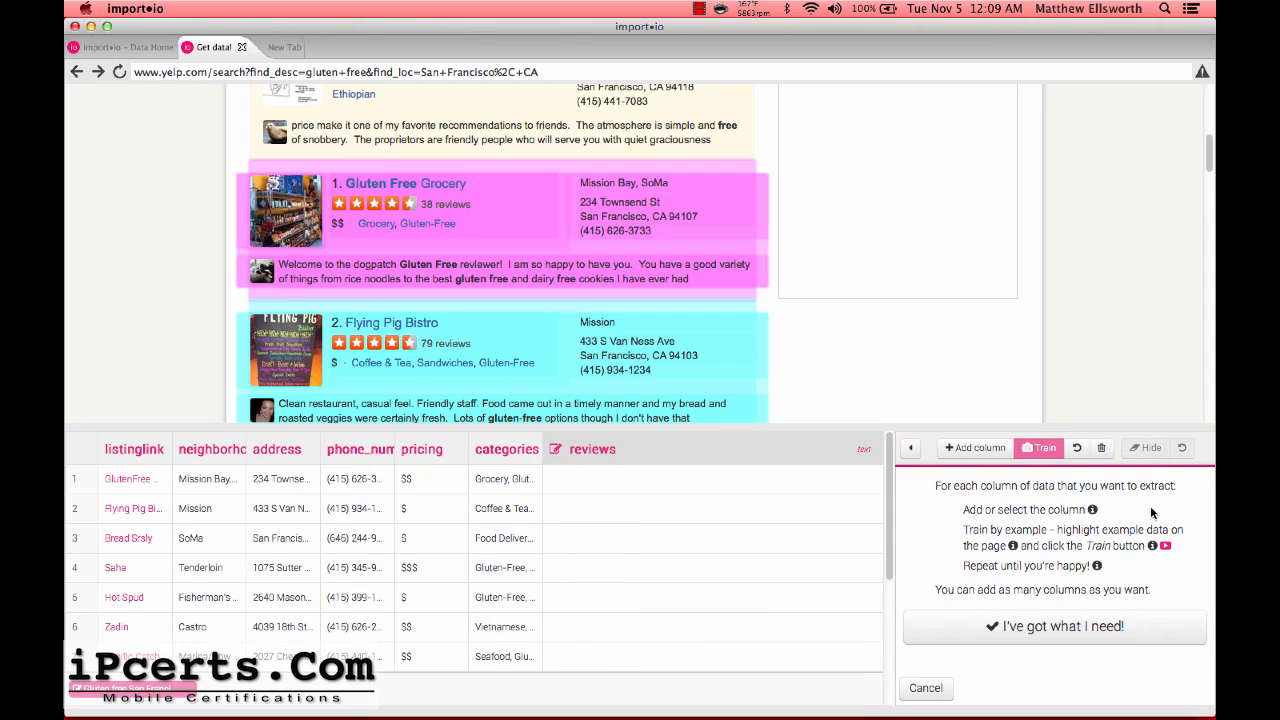
click(427, 344)
drag(425, 207, 464, 208)
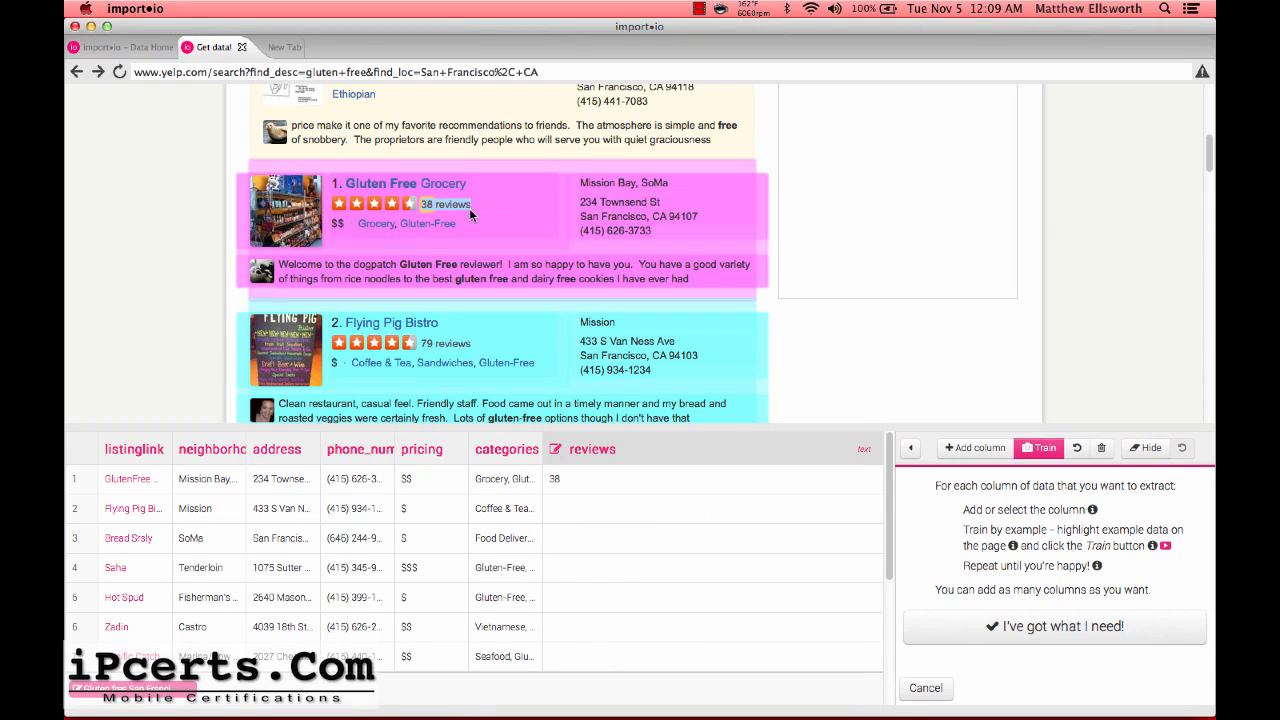
click(1039, 449)
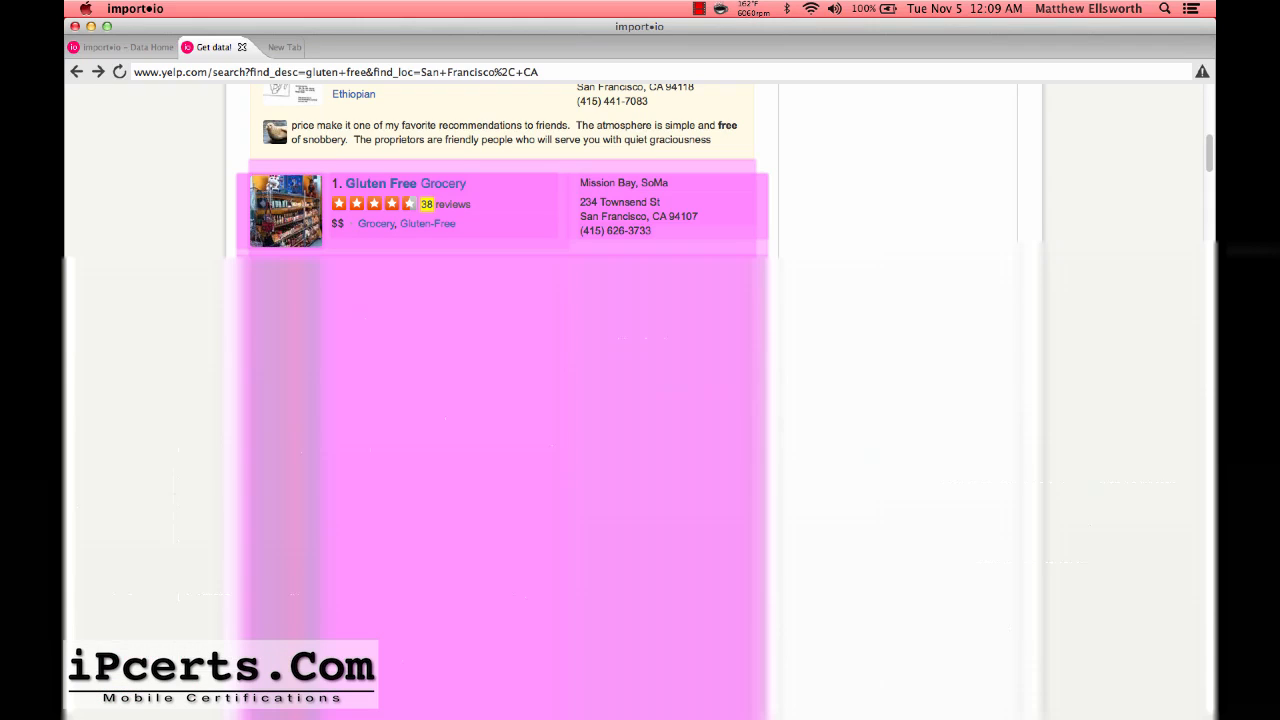
click(1100, 450)
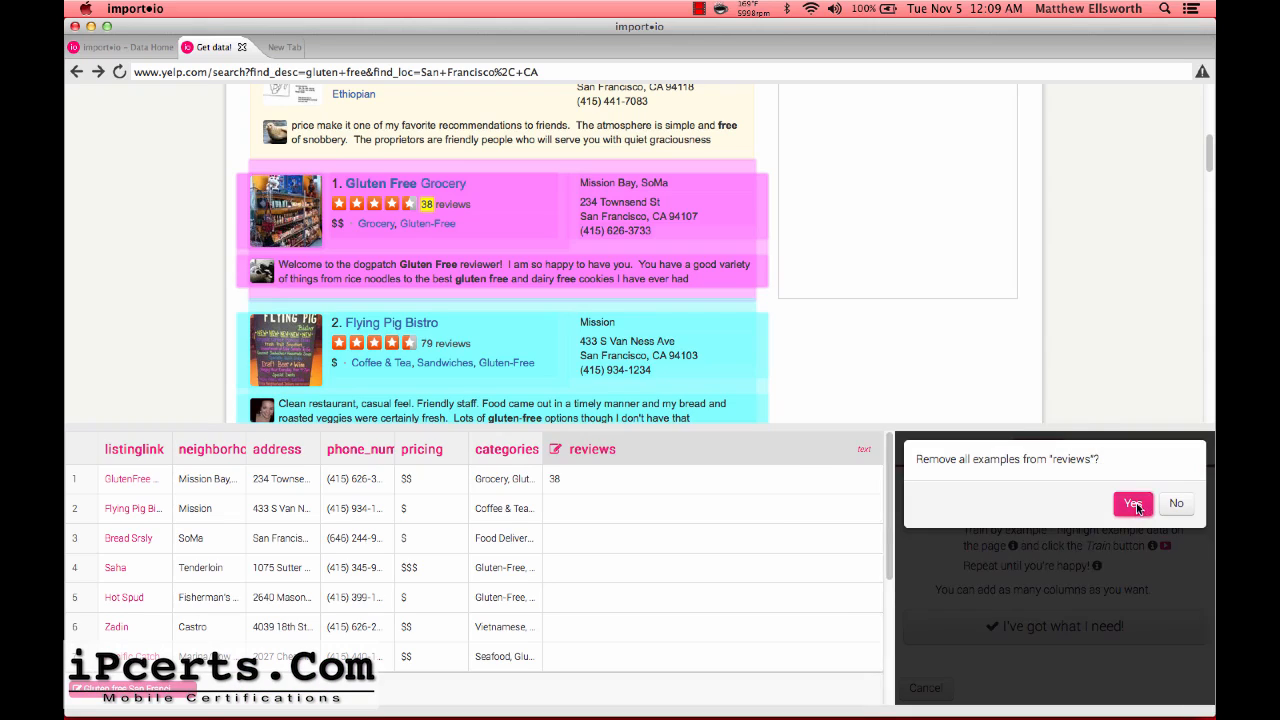
click(1134, 505)
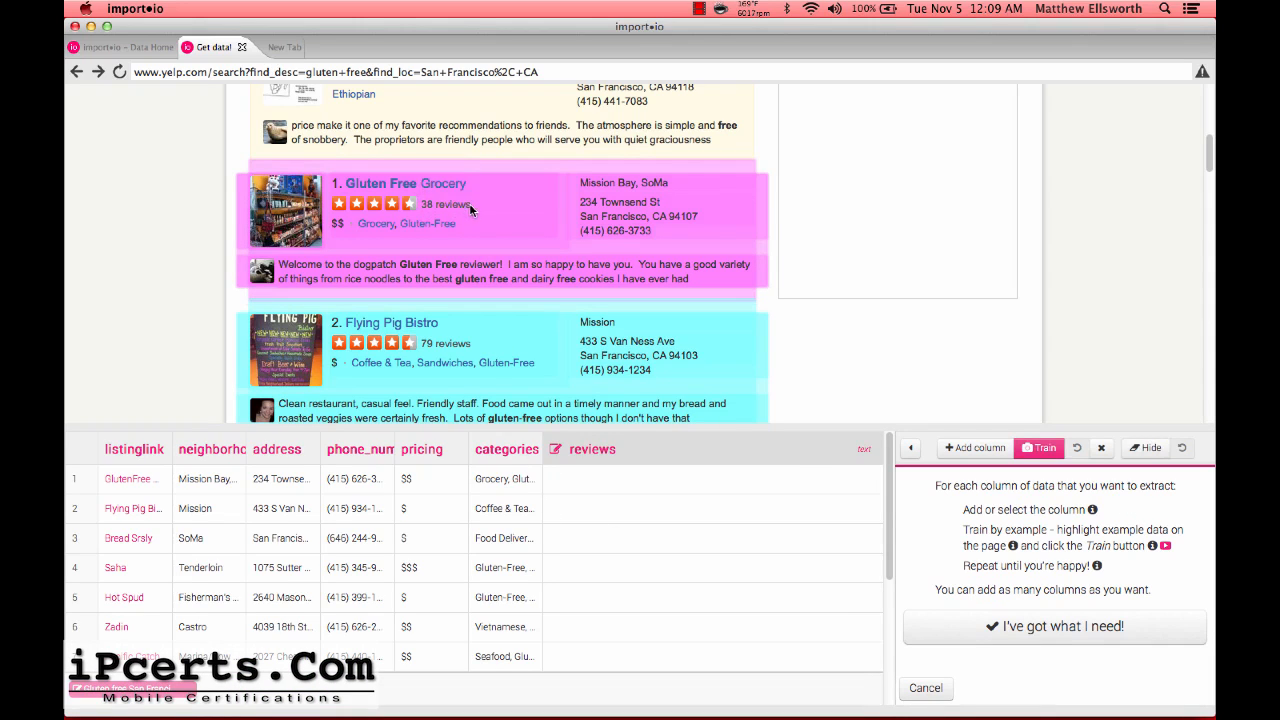
Step: Train the reviews column with the full review-count text of the Gluten Free Grocery listing and accept the first page's columns
drag(471, 207, 415, 204)
click(1036, 449)
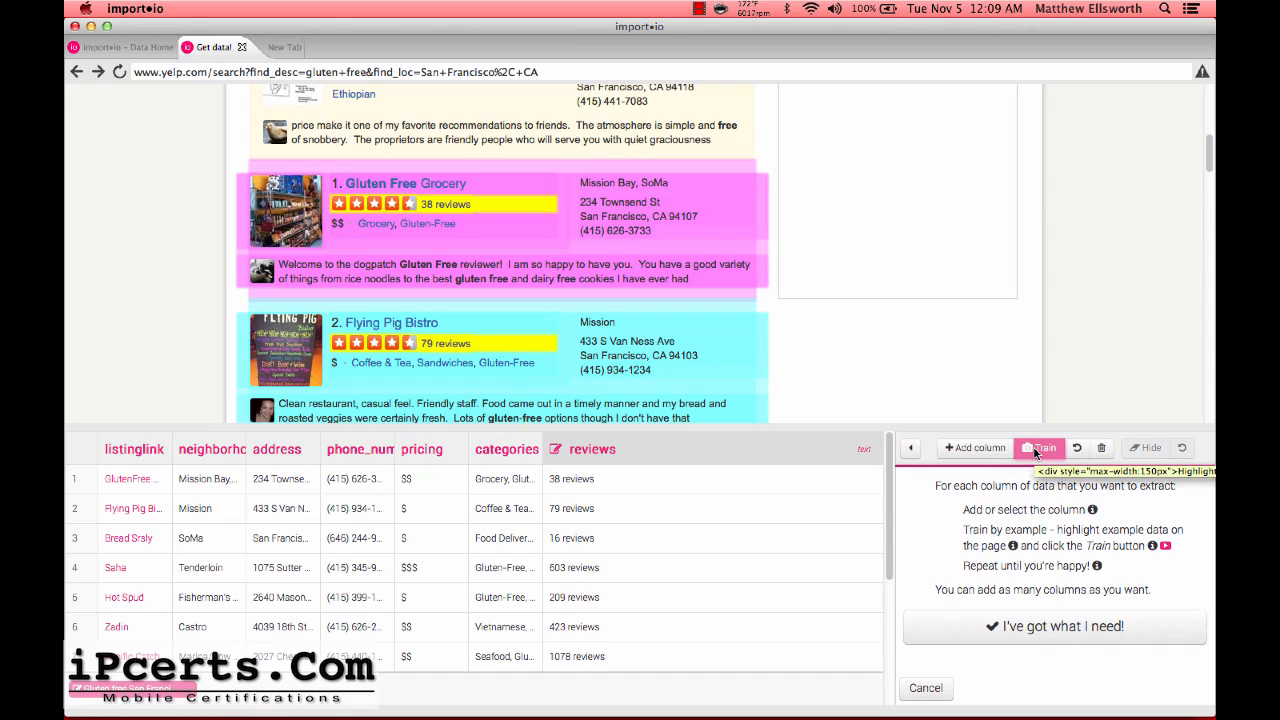
click(1044, 634)
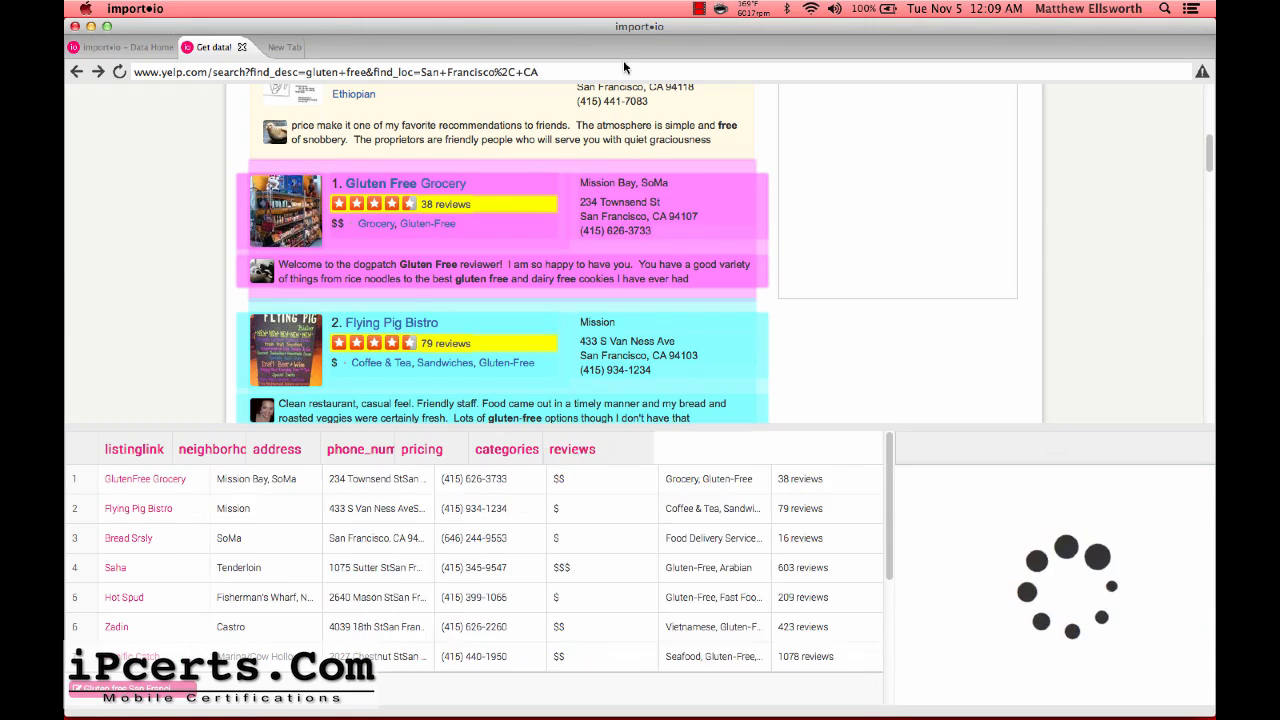
Step: Accept all 10 rows and the extracted columns on results page 2 as the second example page
scroll(566, 257, down, 10)
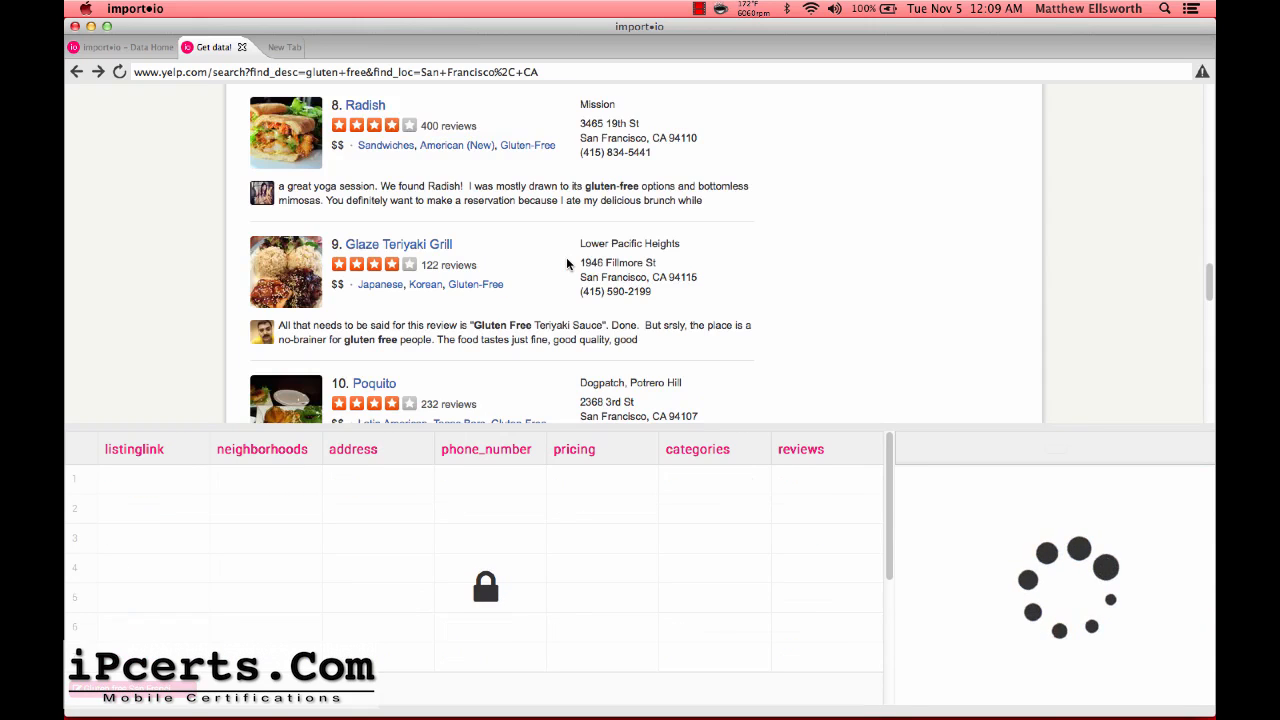
scroll(566, 257, down, 4)
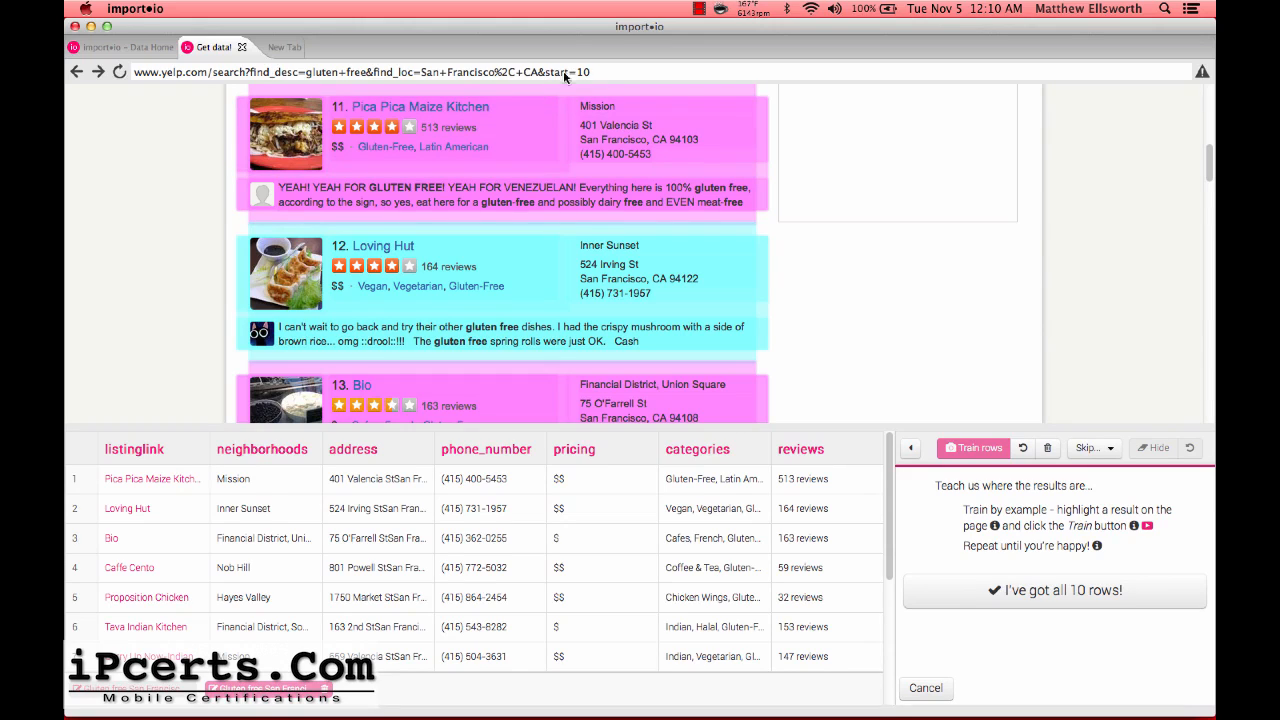
click(1019, 588)
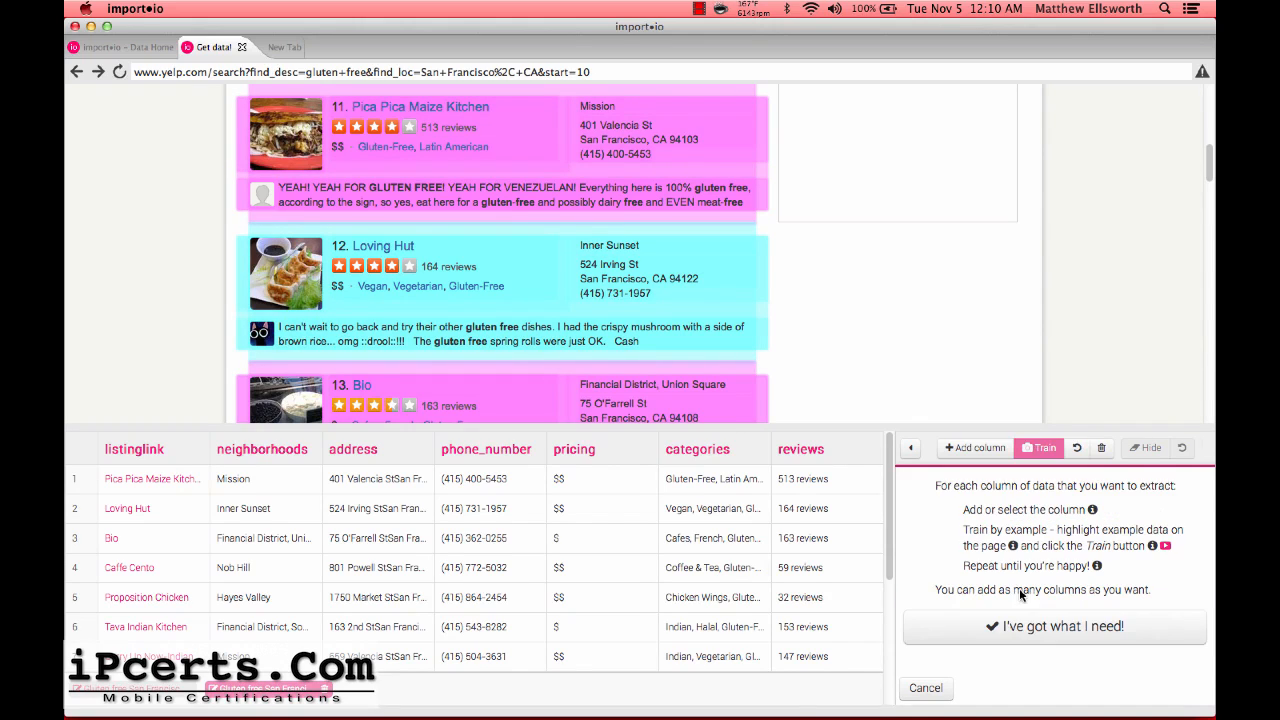
click(1018, 647)
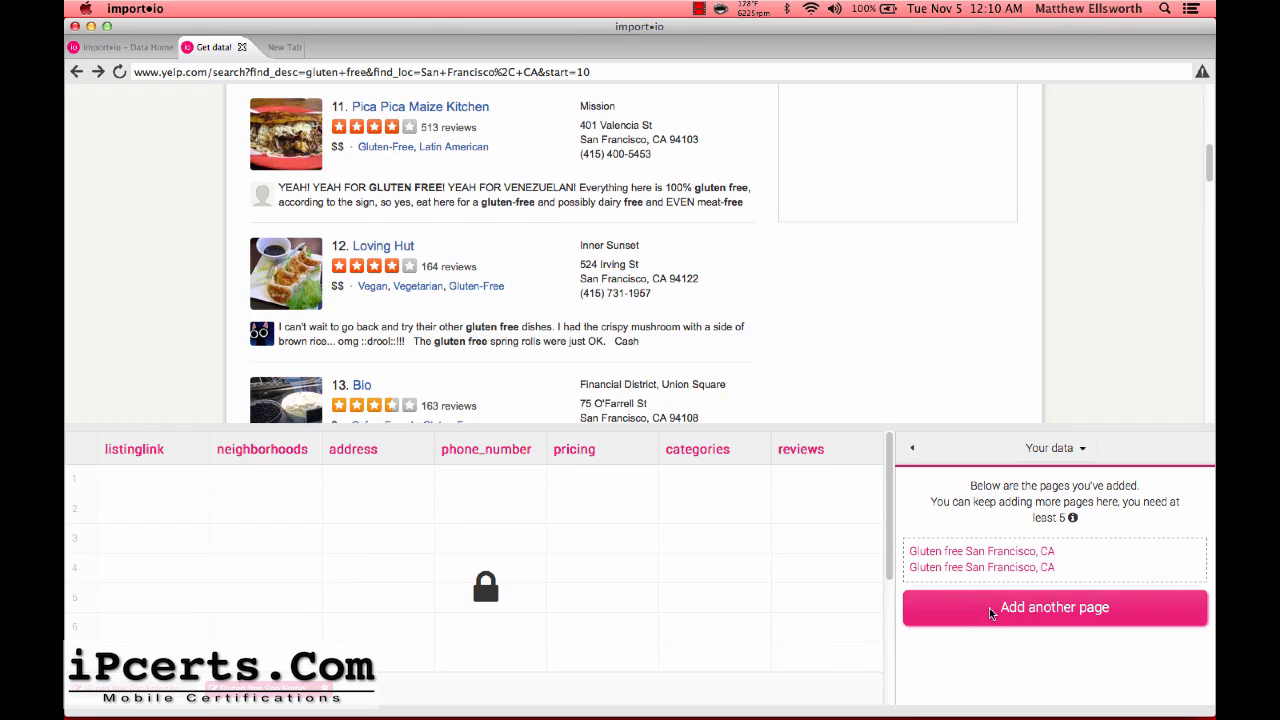
Step: Go to page 3 of the Yelp search results and add it as another example page
scroll(845, 335, down, 15)
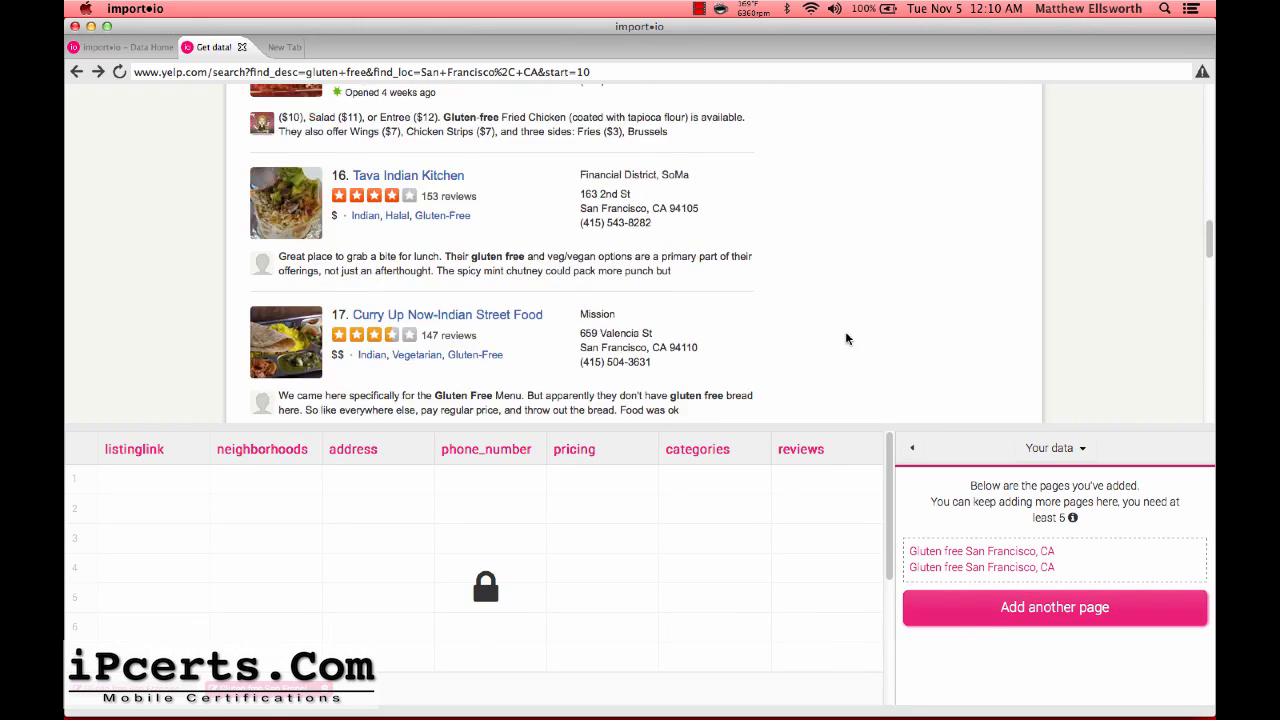
scroll(845, 338, up, 10)
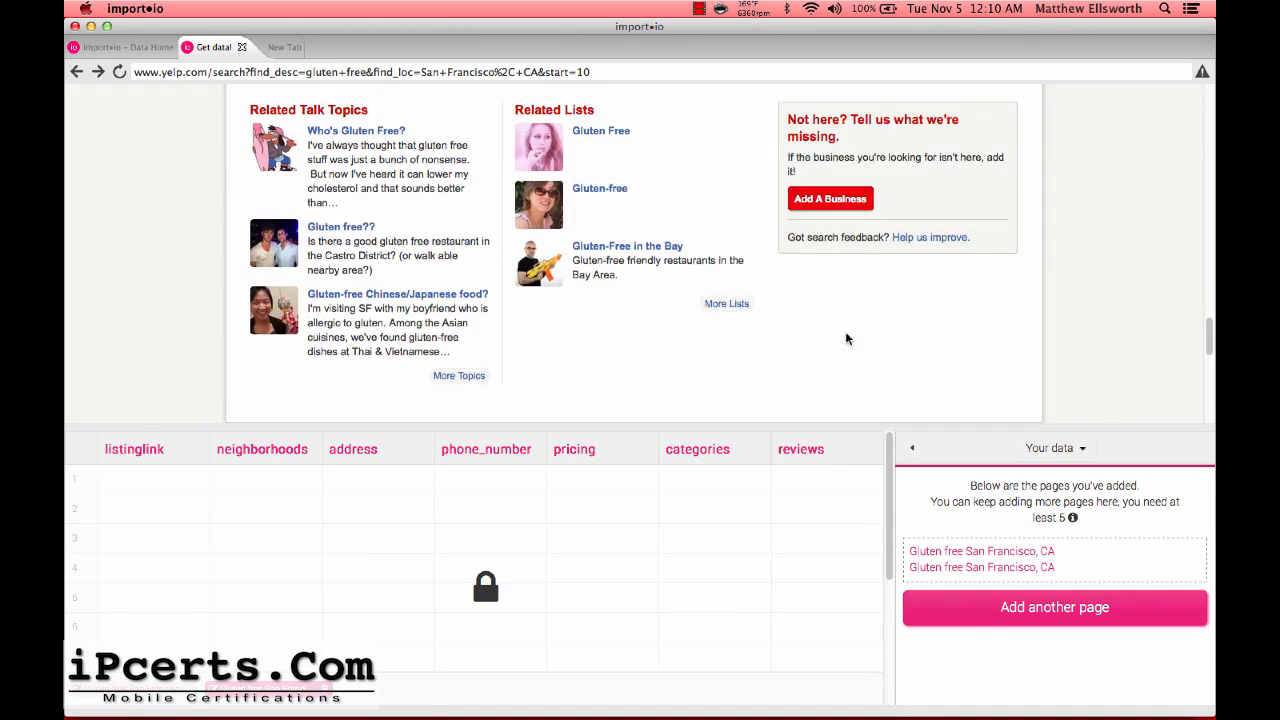
click(574, 194)
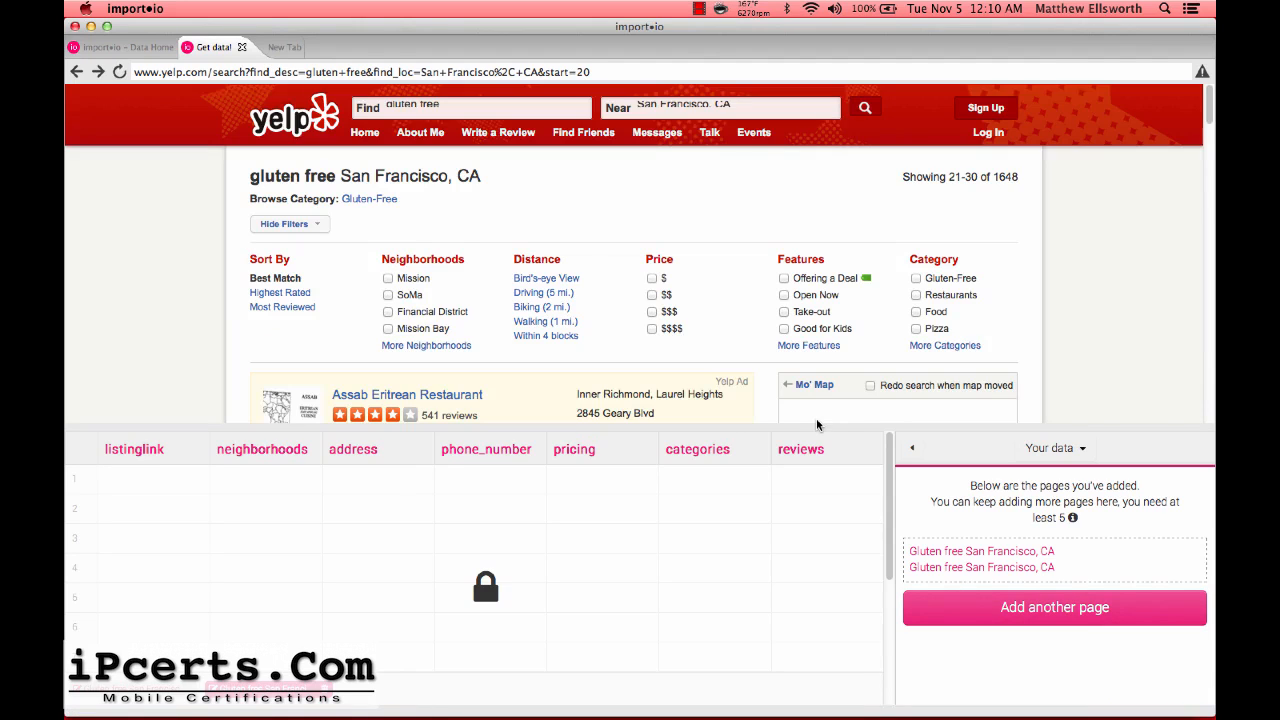
click(1001, 609)
click(1091, 503)
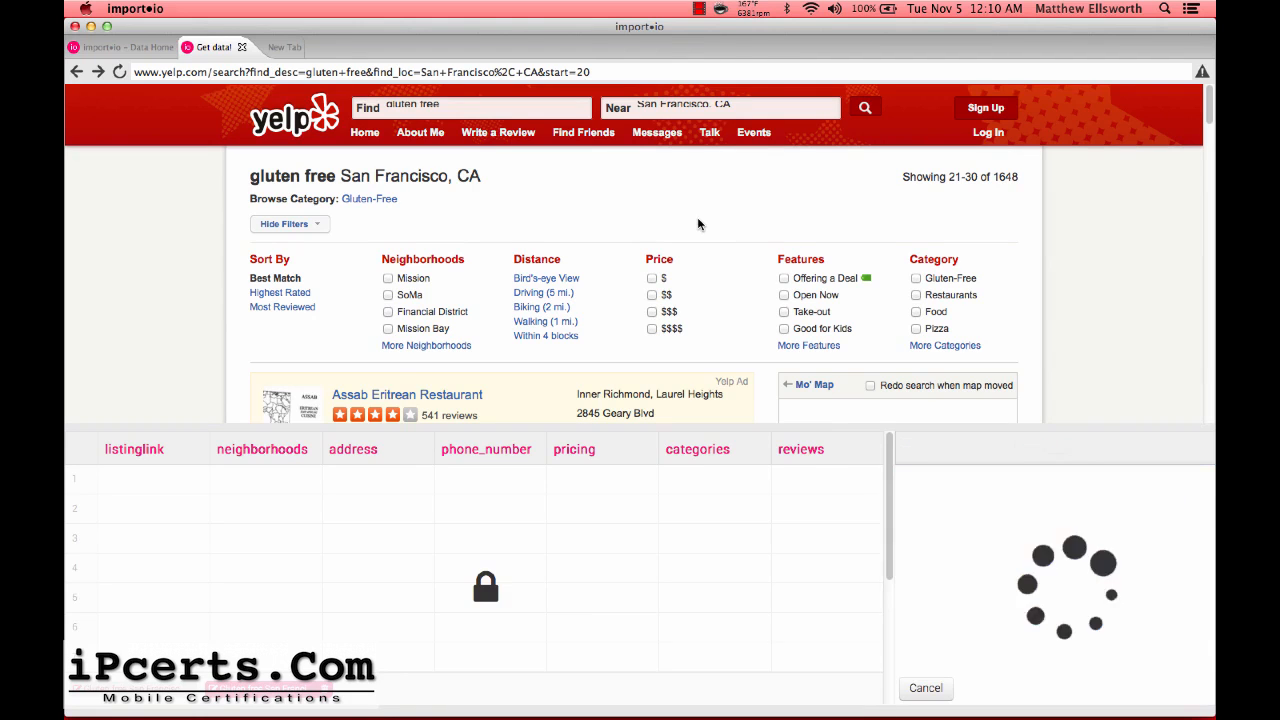
Step: Check the highlighted listings on results page 3 and accept all 10 rows for this example page
scroll(698, 224, down, 10)
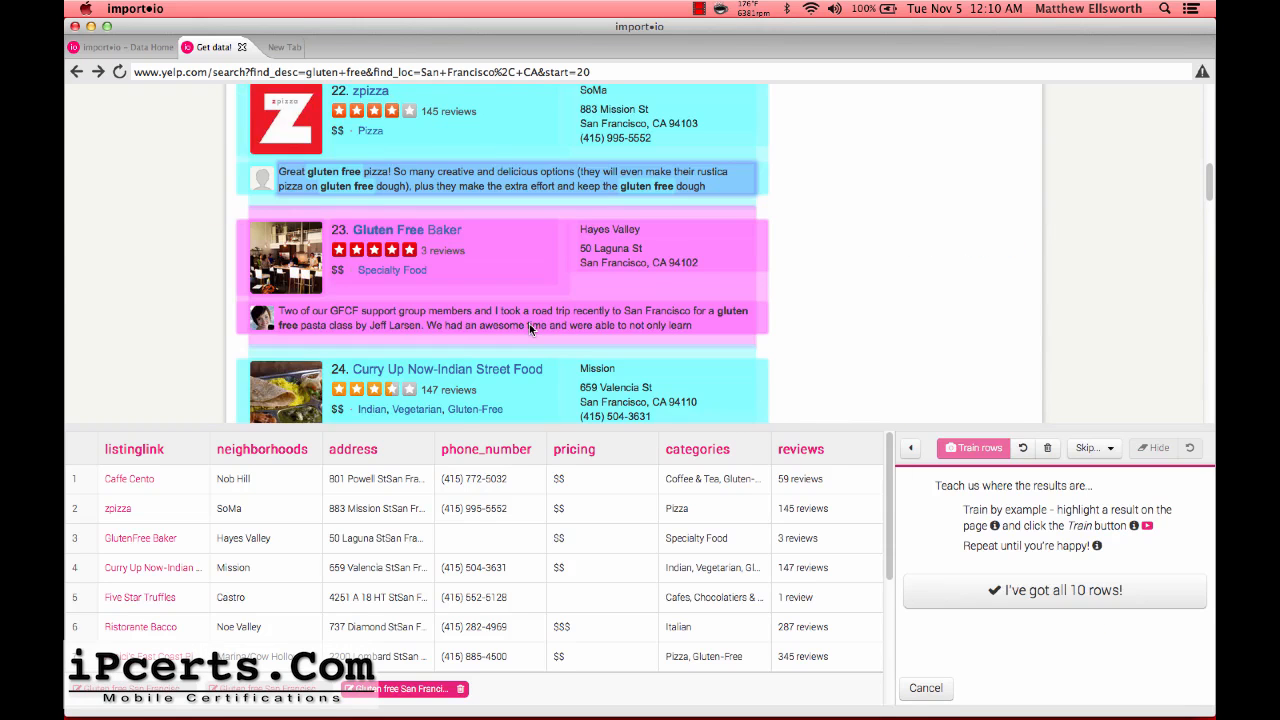
scroll(531, 270, down, 5)
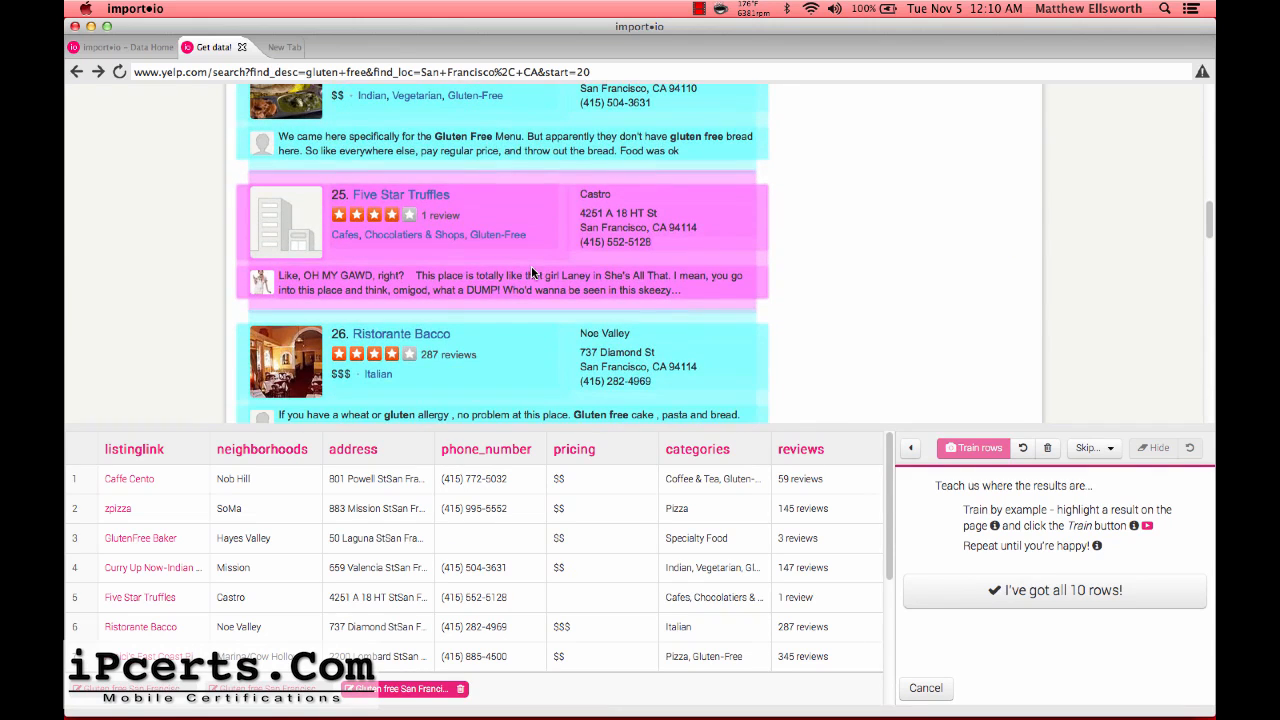
scroll(518, 298, down, 3)
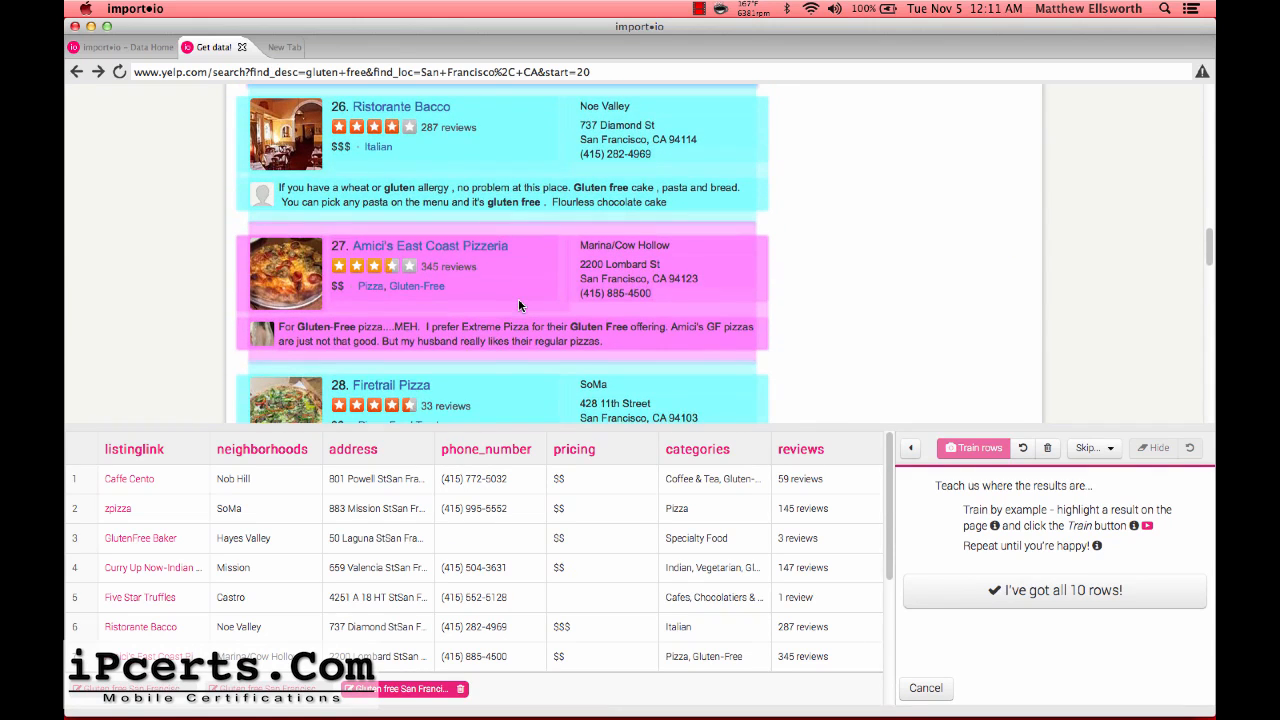
scroll(518, 300, down, 3)
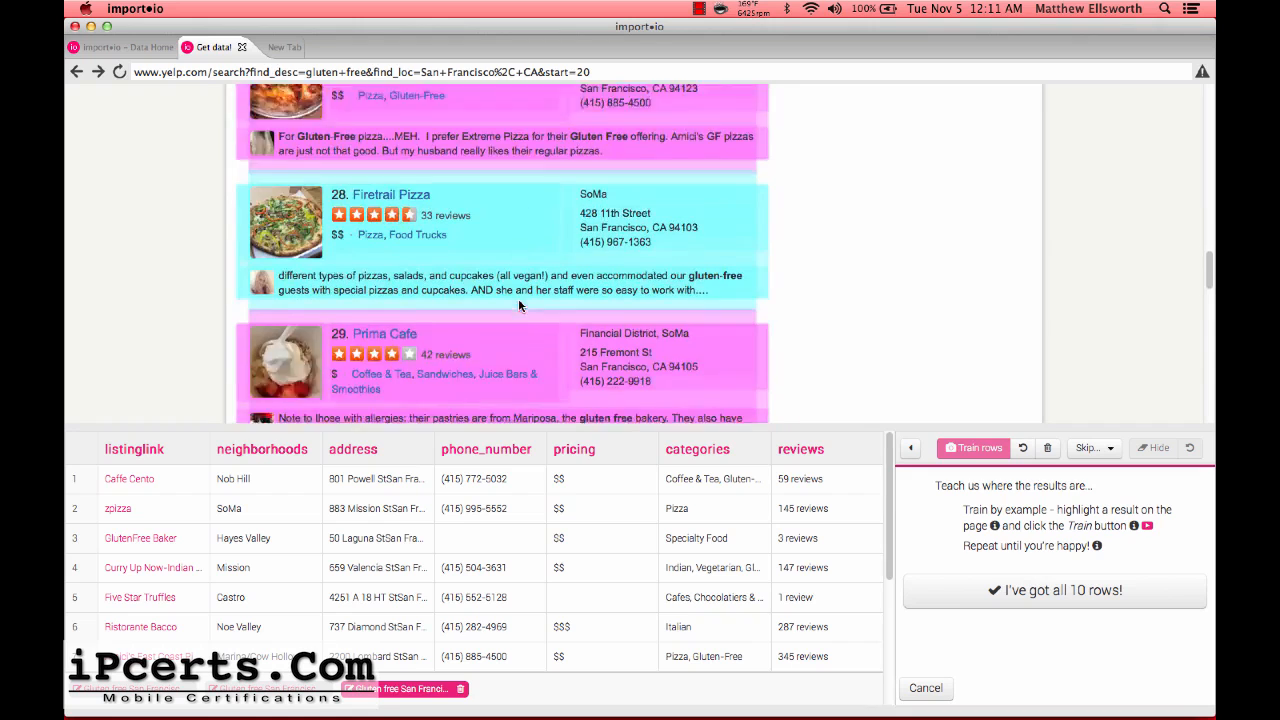
scroll(505, 328, down, 5)
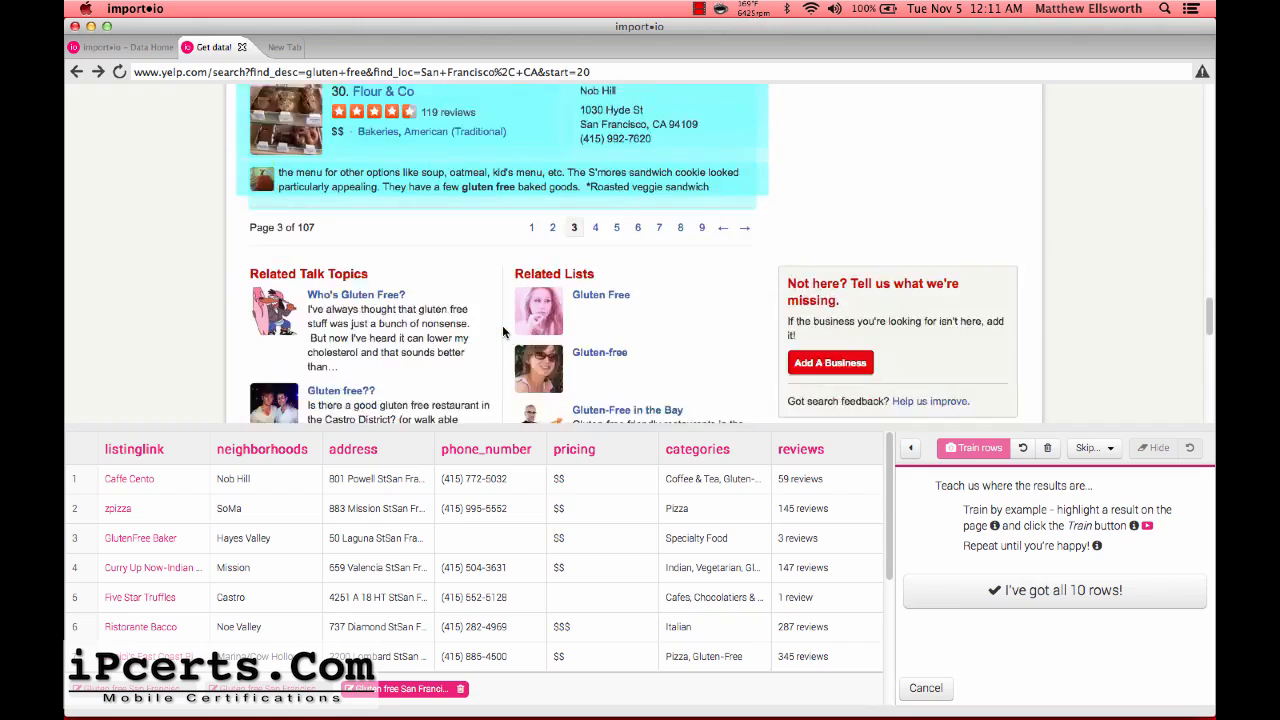
scroll(505, 328, up, 2)
scroll(476, 237, up, 15)
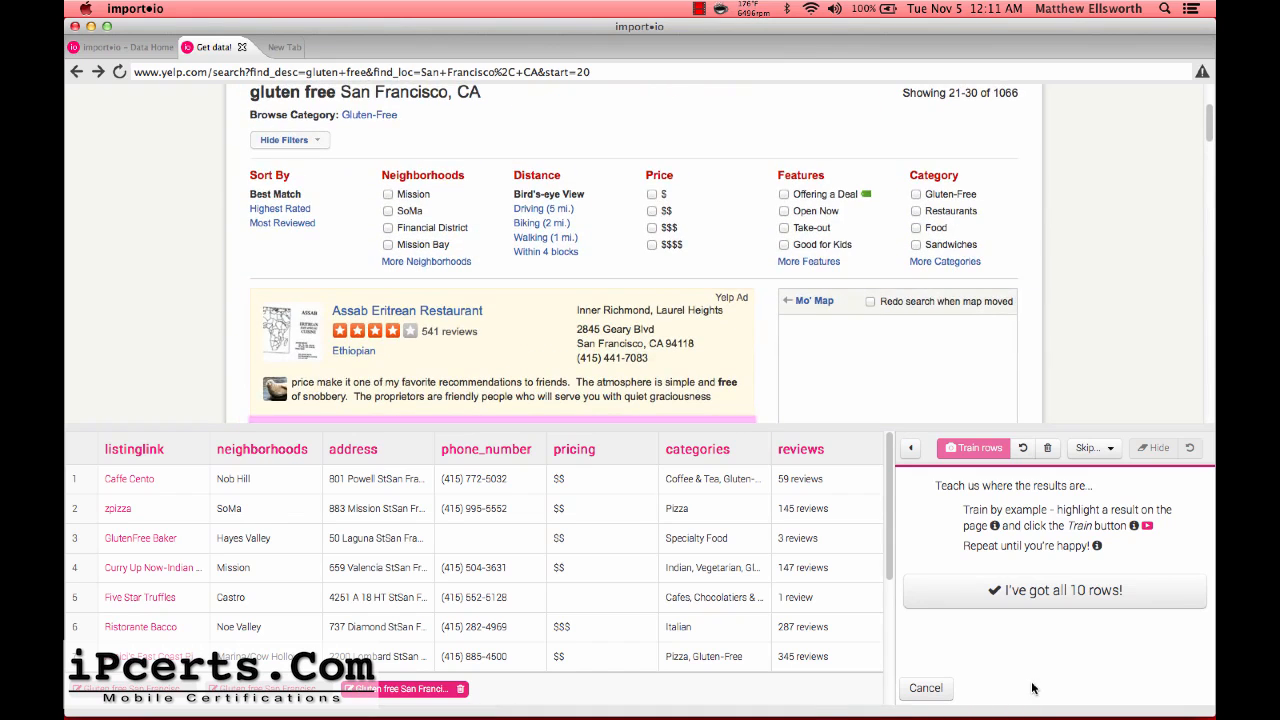
scroll(516, 313, down, 5)
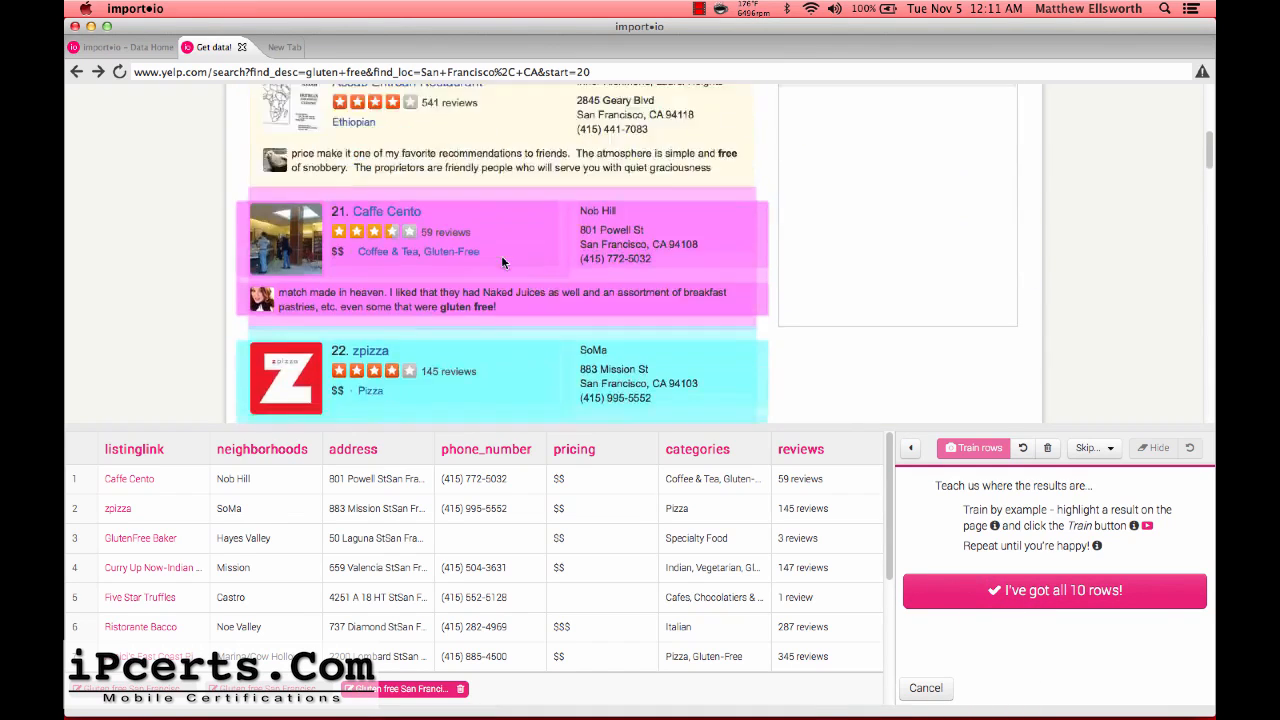
click(1009, 588)
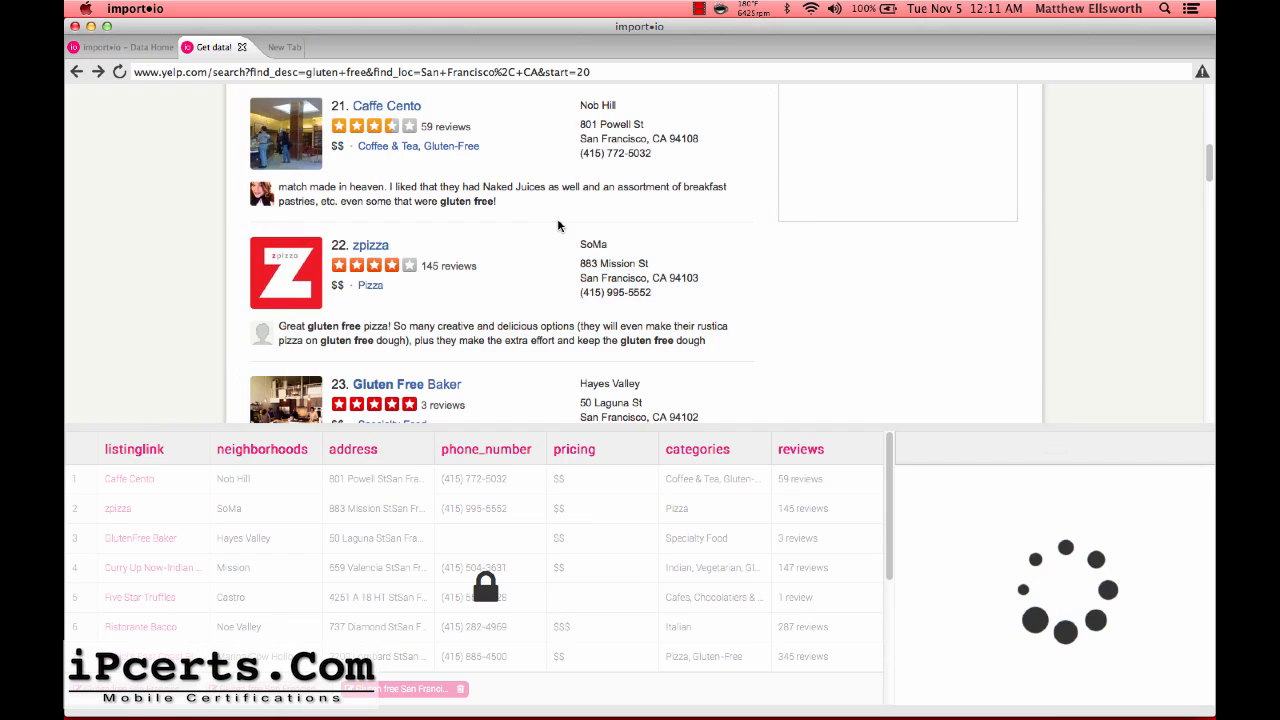
Step: Go to page 4 of the Yelp search results and add it as another example page
scroll(558, 225, down, 10)
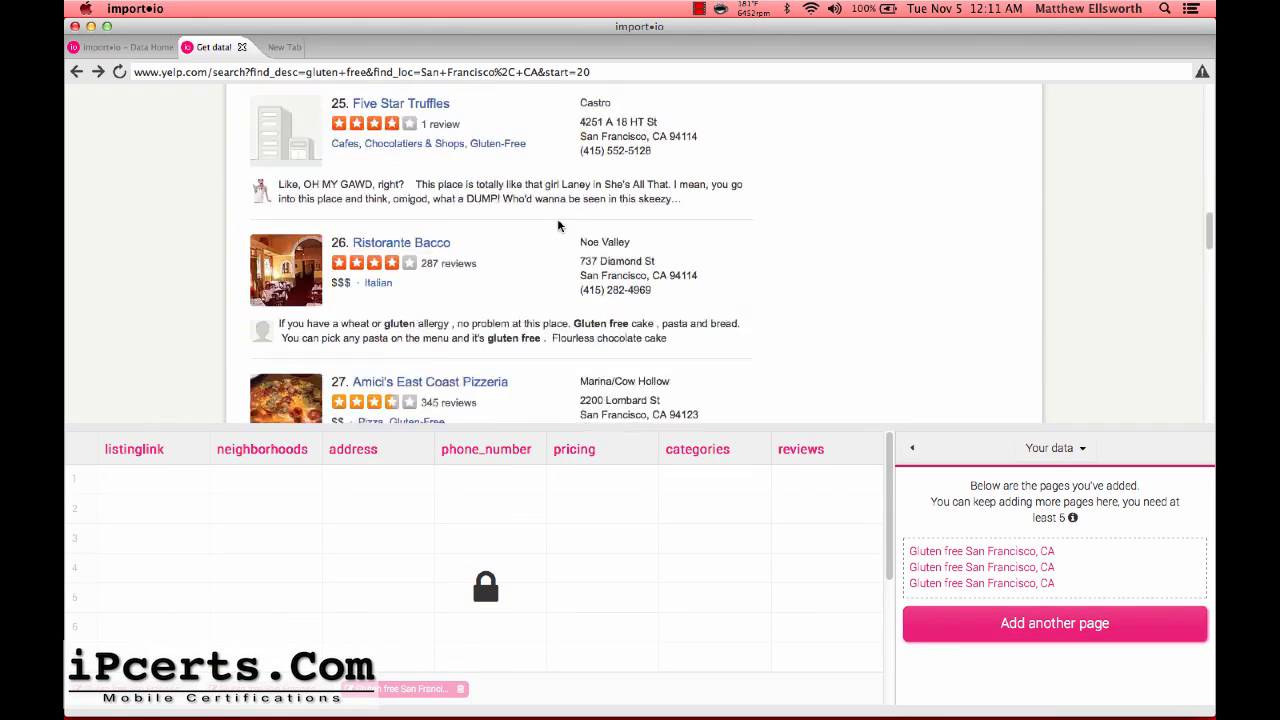
scroll(558, 225, down, 15)
scroll(558, 224, up, 5)
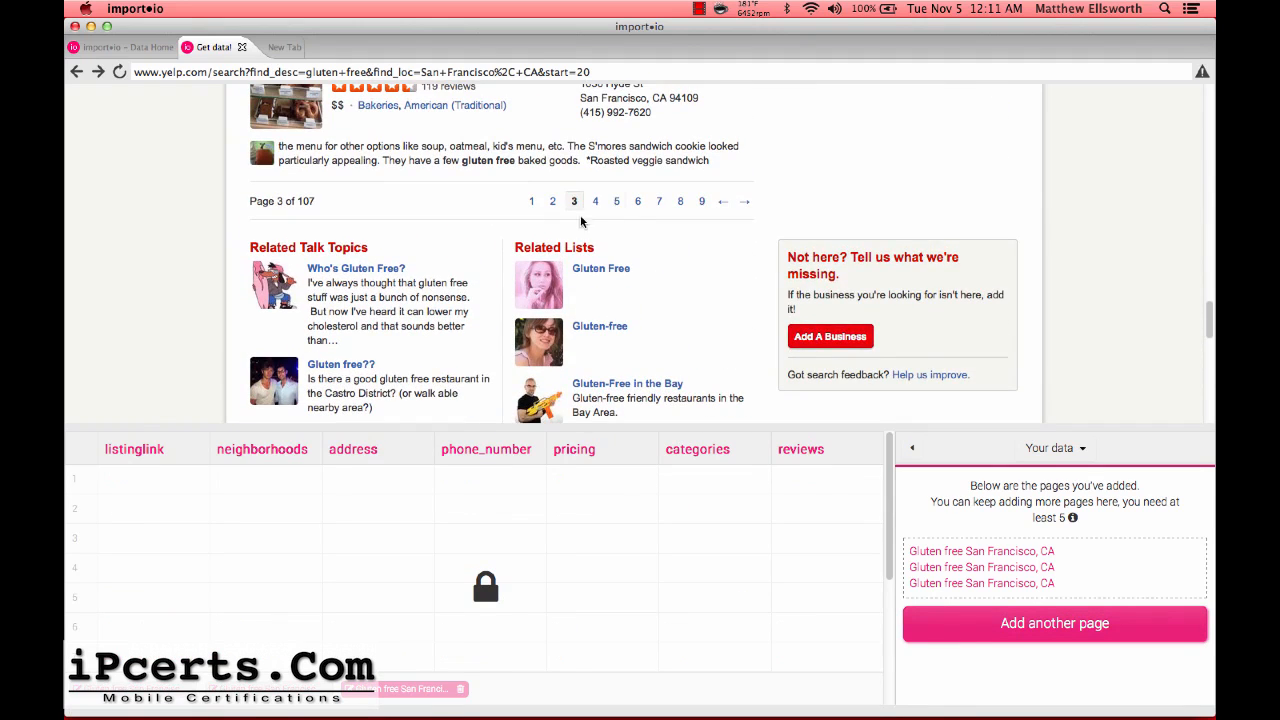
click(595, 201)
click(955, 624)
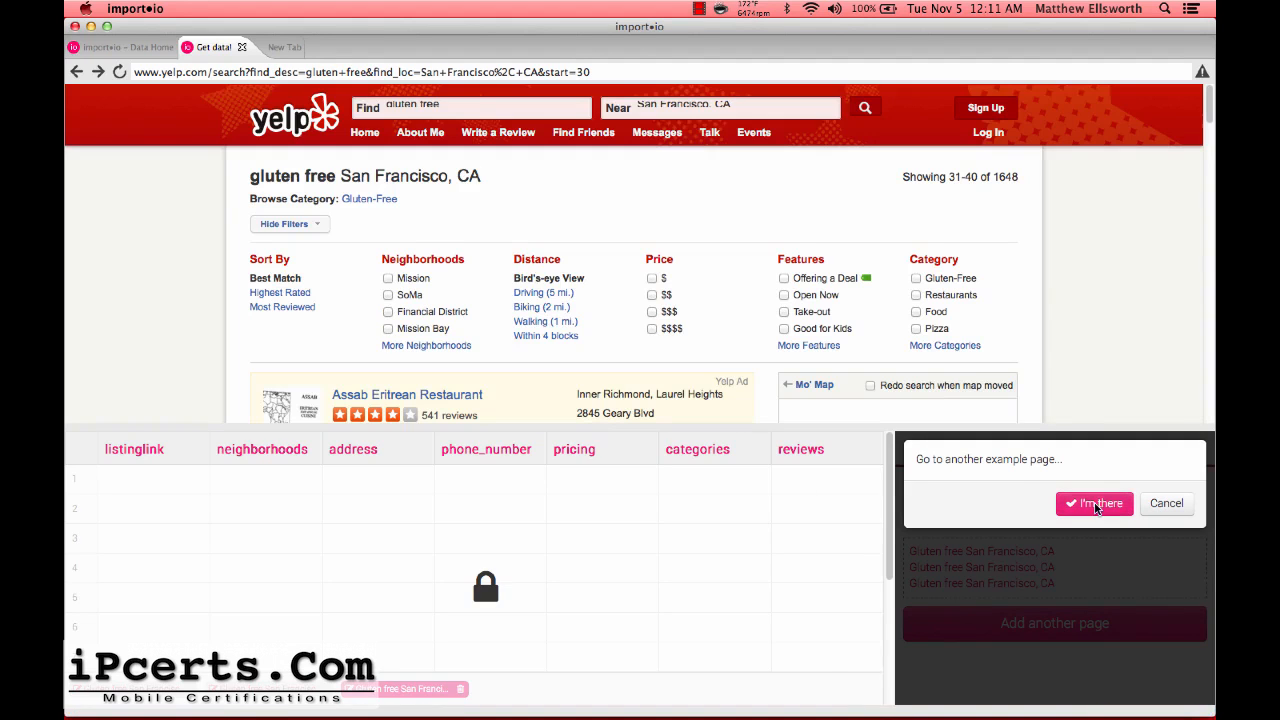
click(1094, 503)
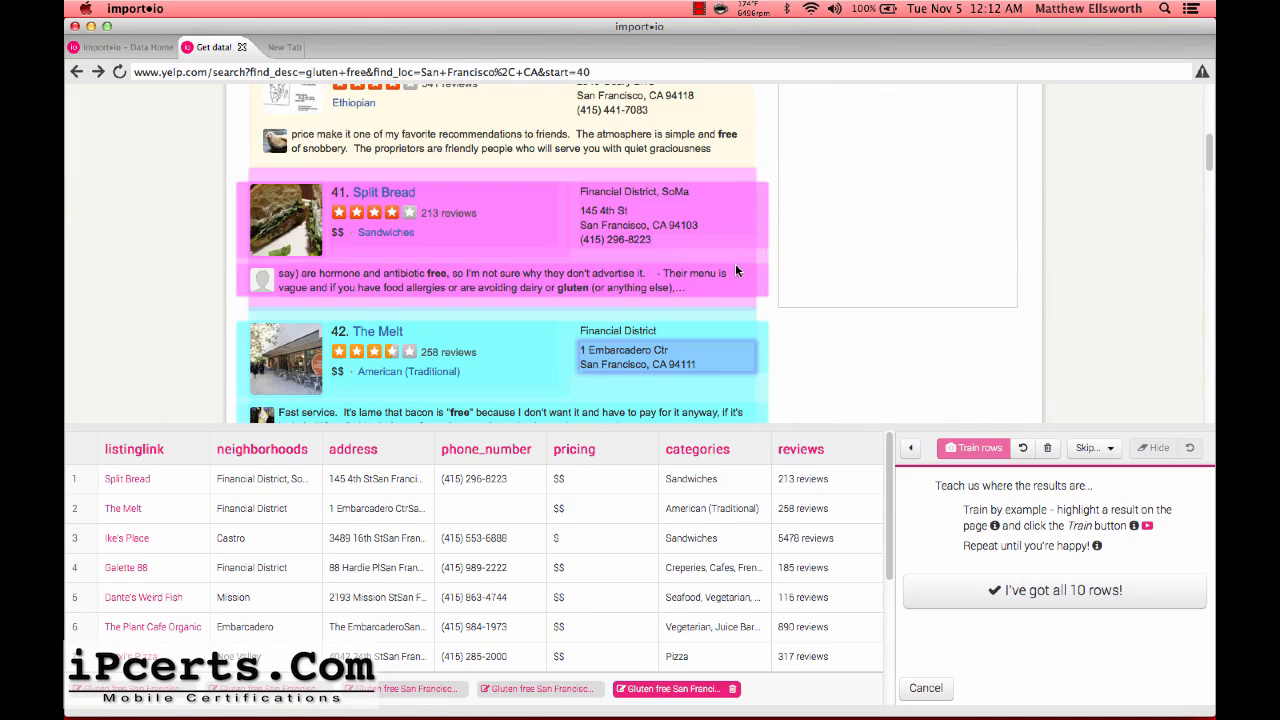
Step: Accept all 10 rows and the columns of the fifth example page, and finish the training
click(1054, 600)
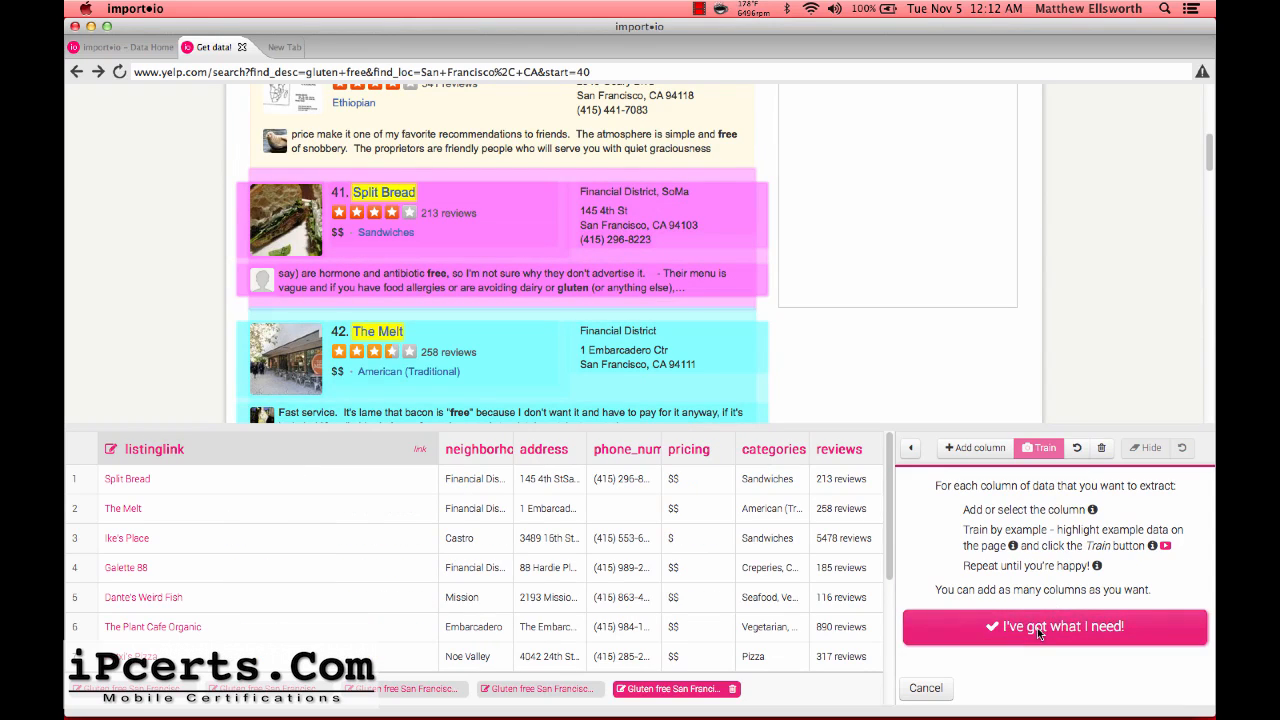
click(1037, 628)
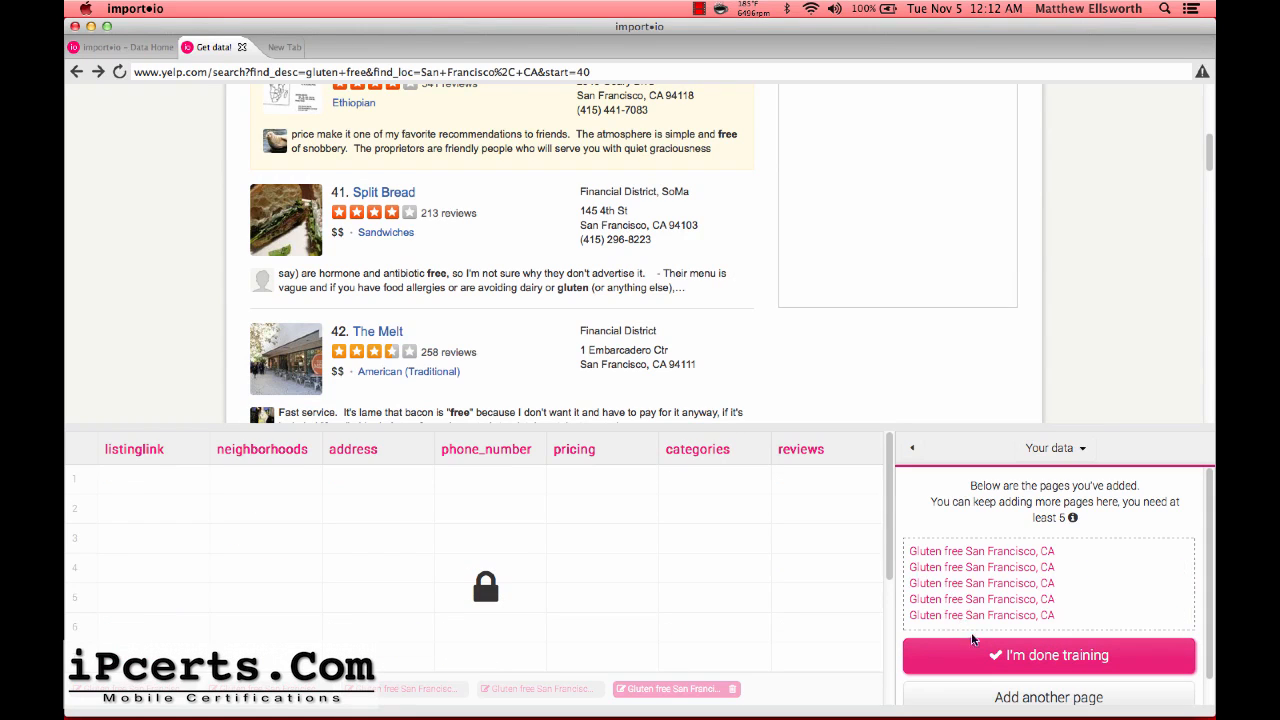
click(1008, 653)
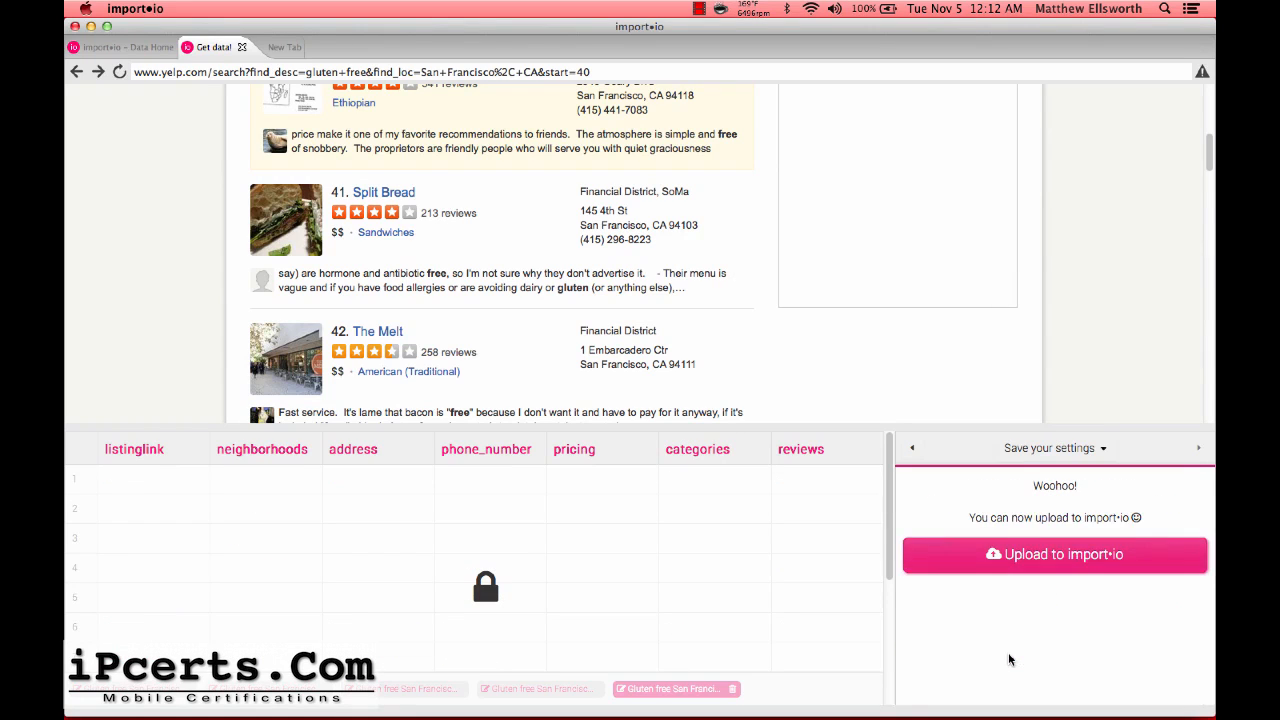
Step: Upload the trained extractor to import.io under the name "Yelp Search Crawler"
click(1001, 558)
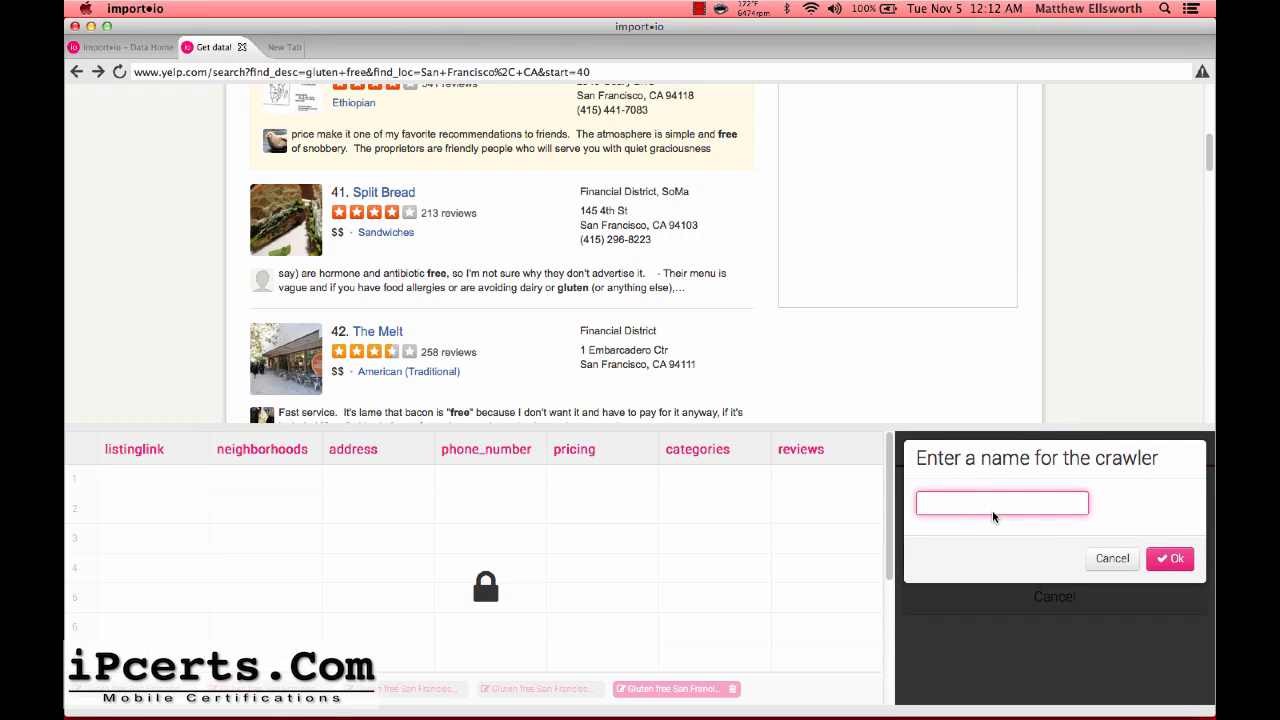
text(Yelp Listing Cral)
key(BackSpace)
key(BackSpace)
key(BackSpace)
key(BackSpace)
key(BackSpace)
key(BackSpace)
key(BackSpace)
key(BackSpace)
key(BackSpace)
key(BackSpace)
key(BackSpace)
text(Search Crawler)
click(1174, 557)
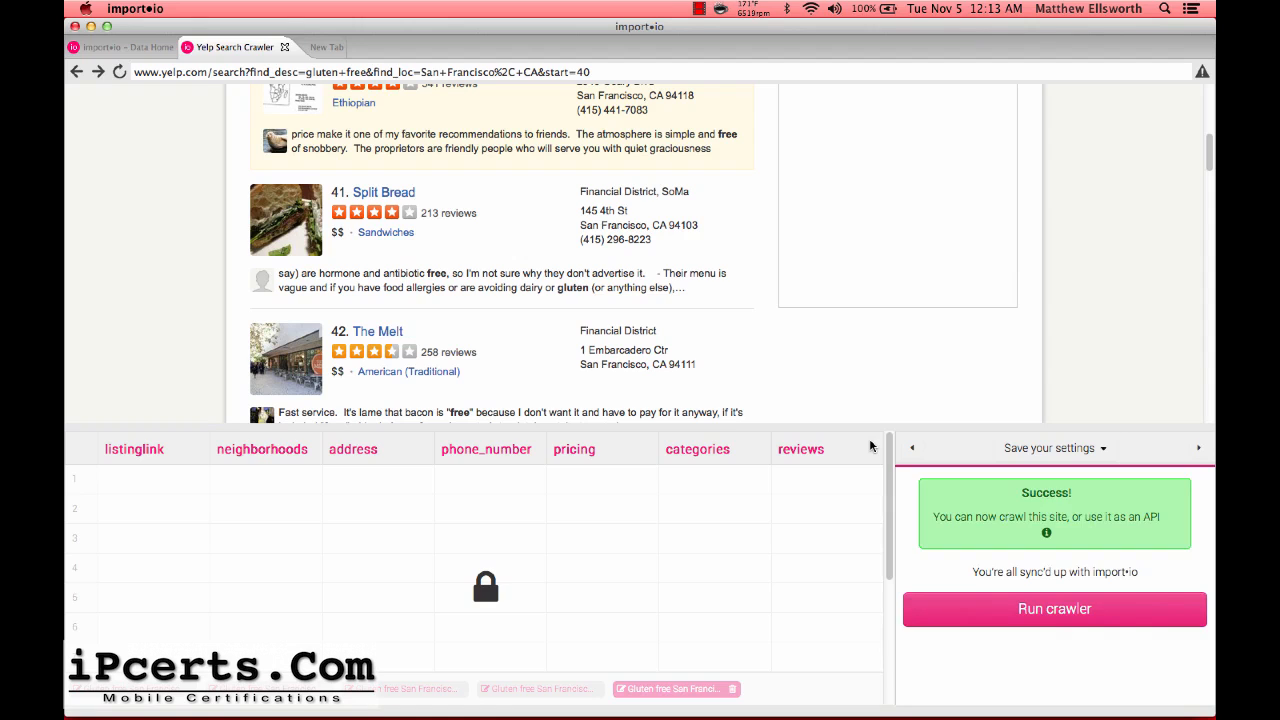
Step: Open the run settings of the uploaded crawler and switch them from Simple to Advanced mode
click(1093, 612)
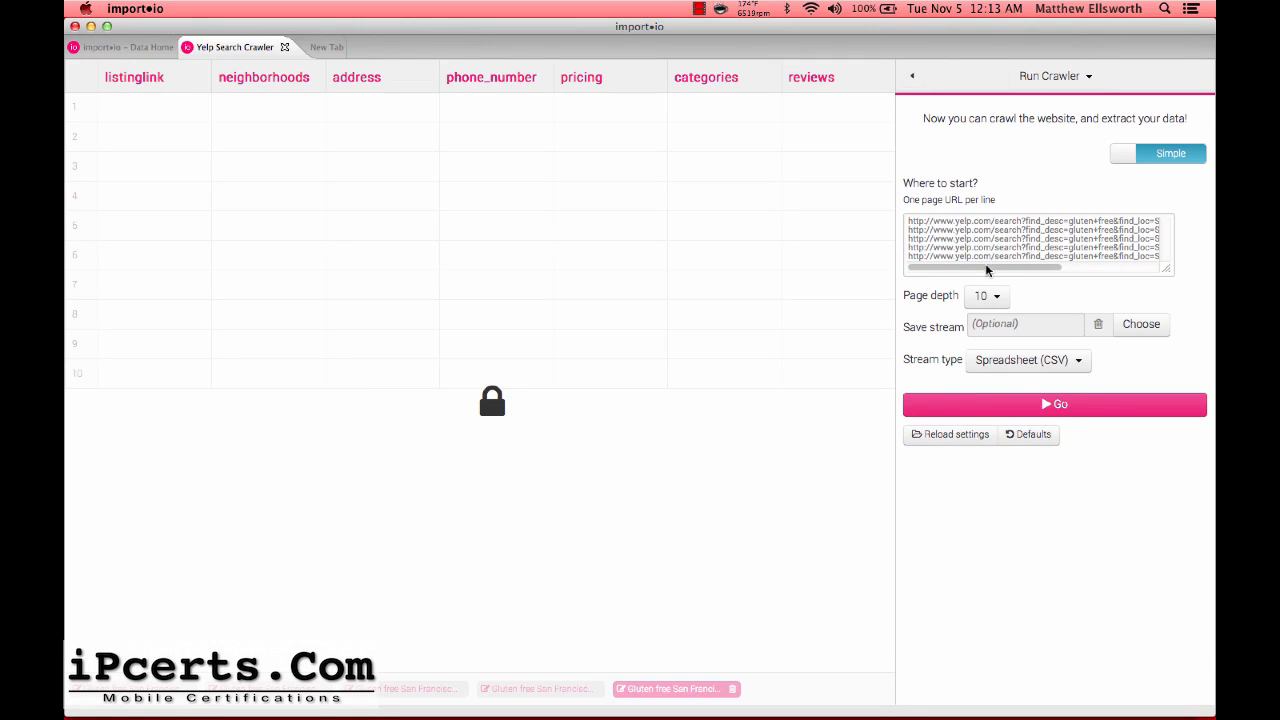
drag(986, 270, 858, 261)
click(1121, 153)
scroll(938, 275, down, 2)
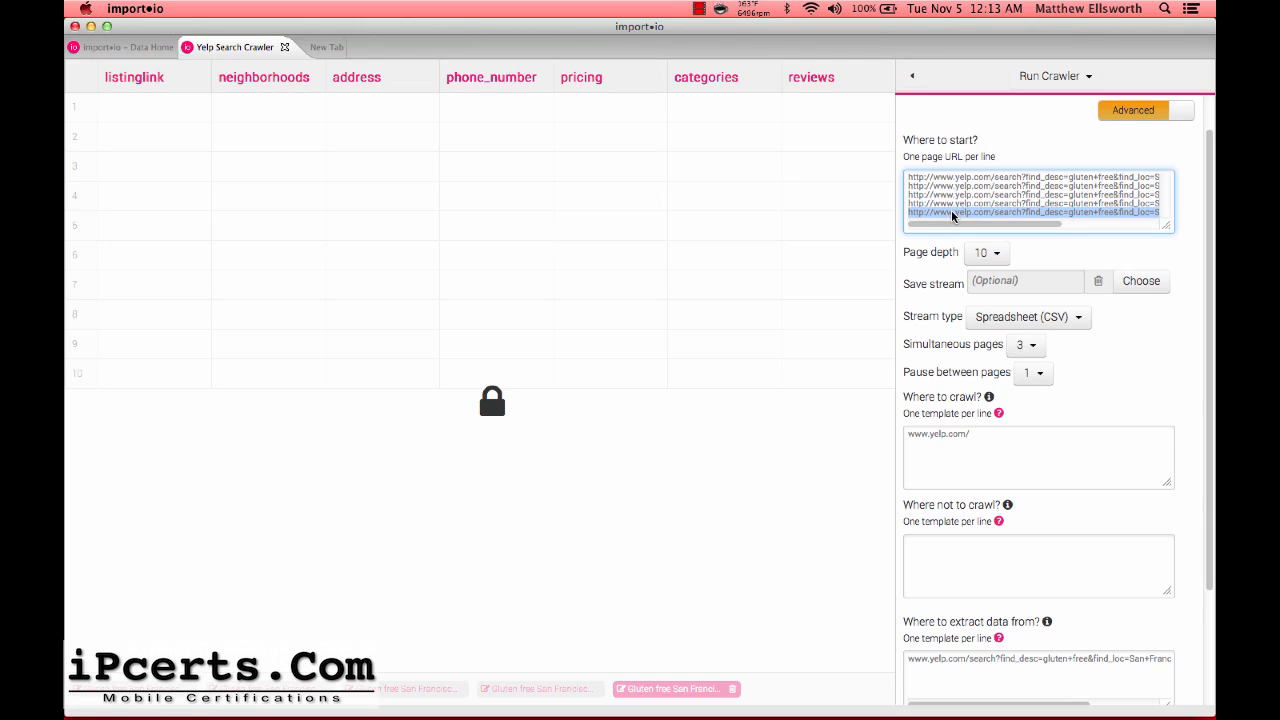
Step: Copy the last start URL, switch to Chrome, and set it as the Base URL in the Yelp URL 2 Crawl Builder sheet
drag(963, 222, 1135, 220)
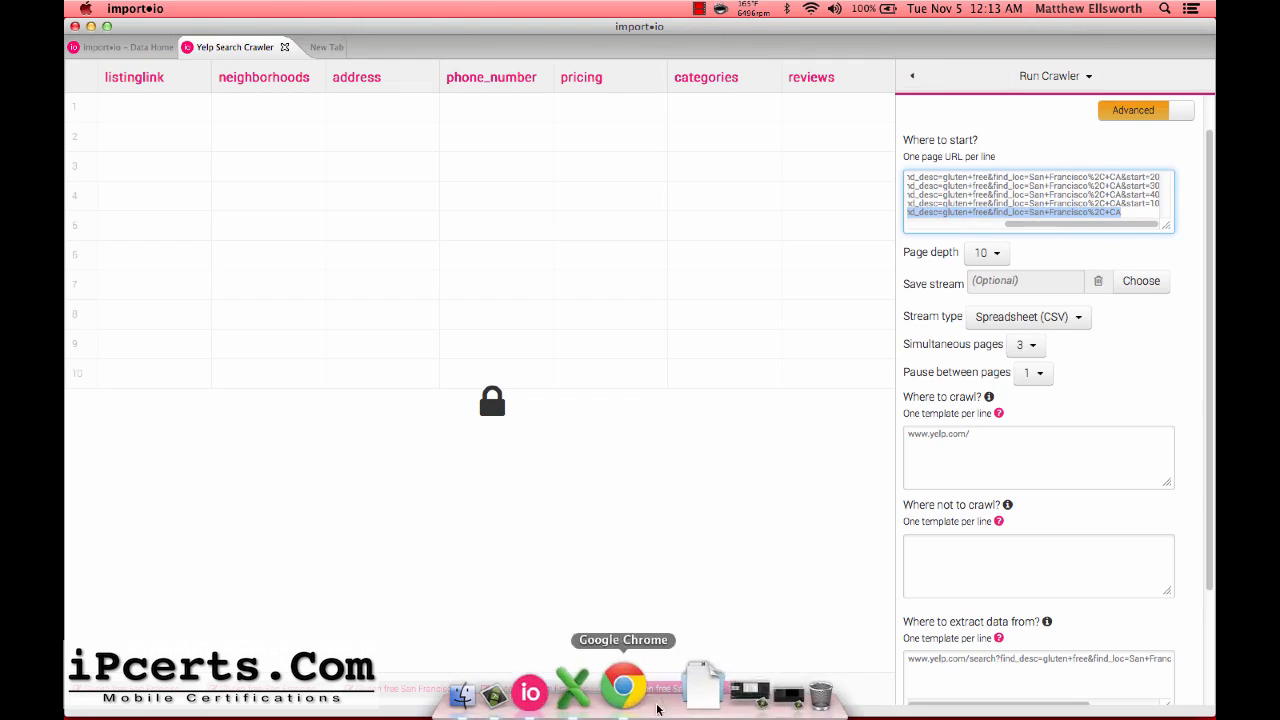
click(633, 688)
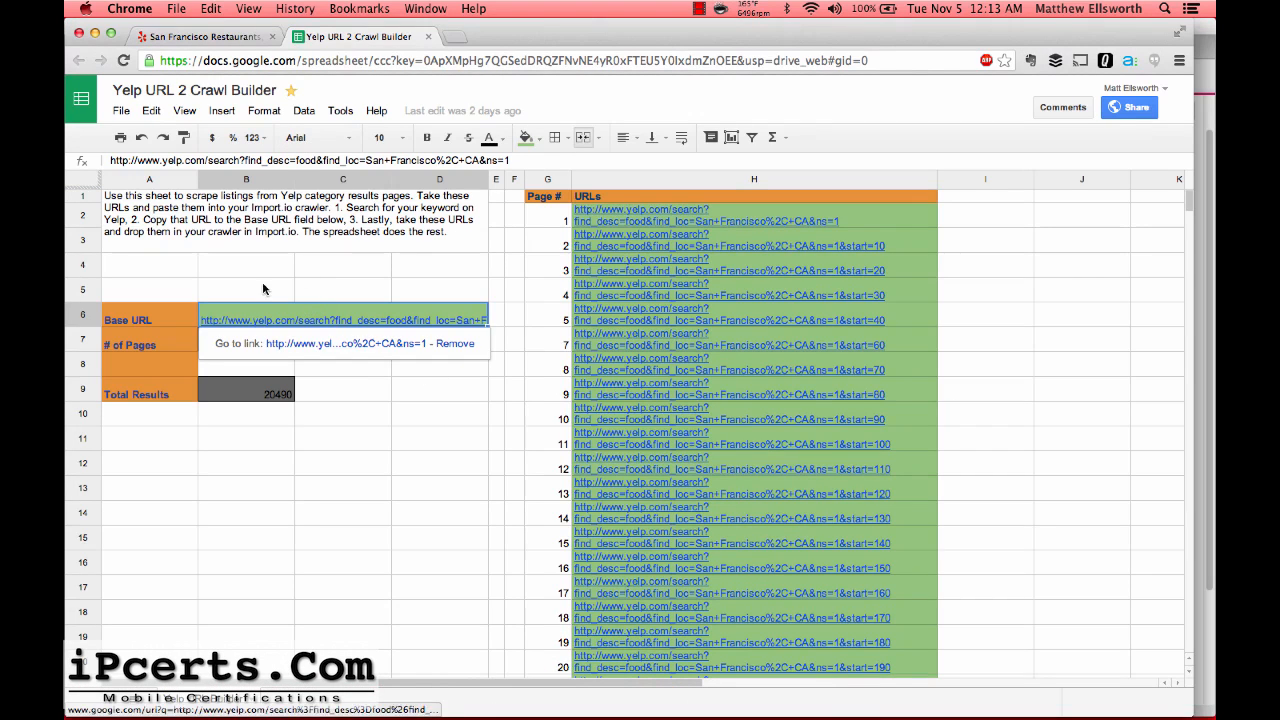
click(280, 250)
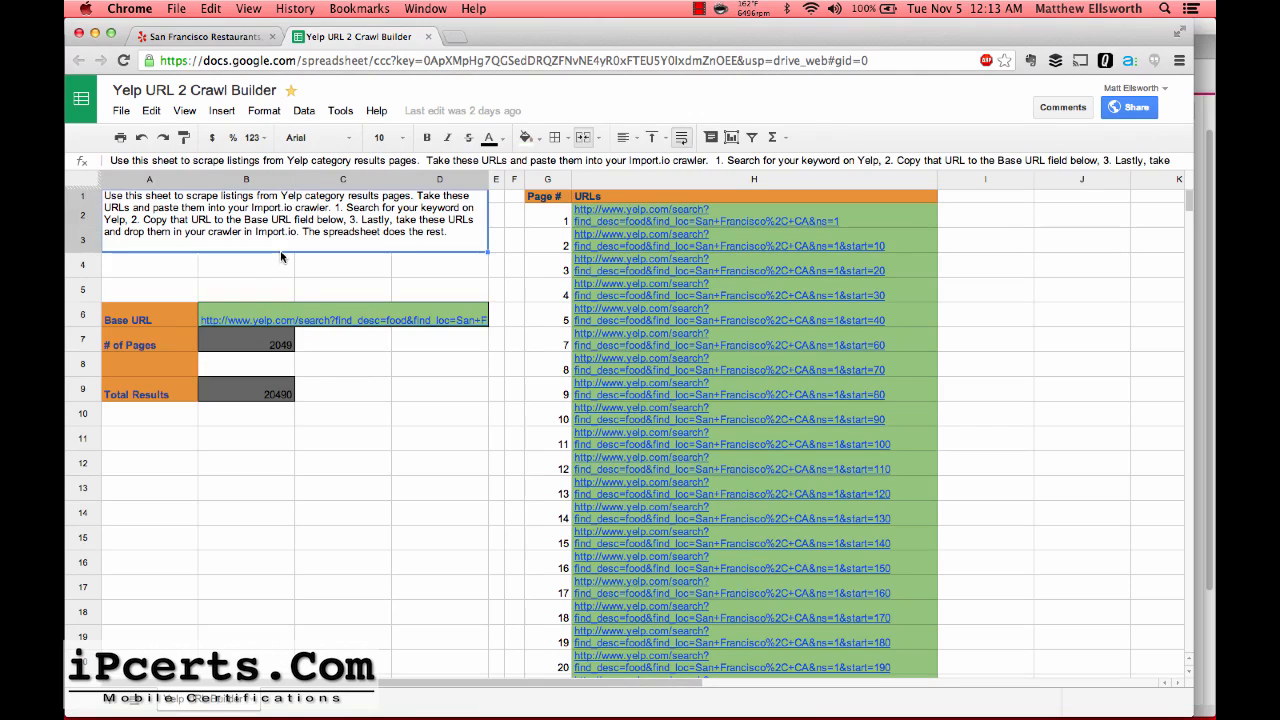
click(290, 320)
double_click(290, 320)
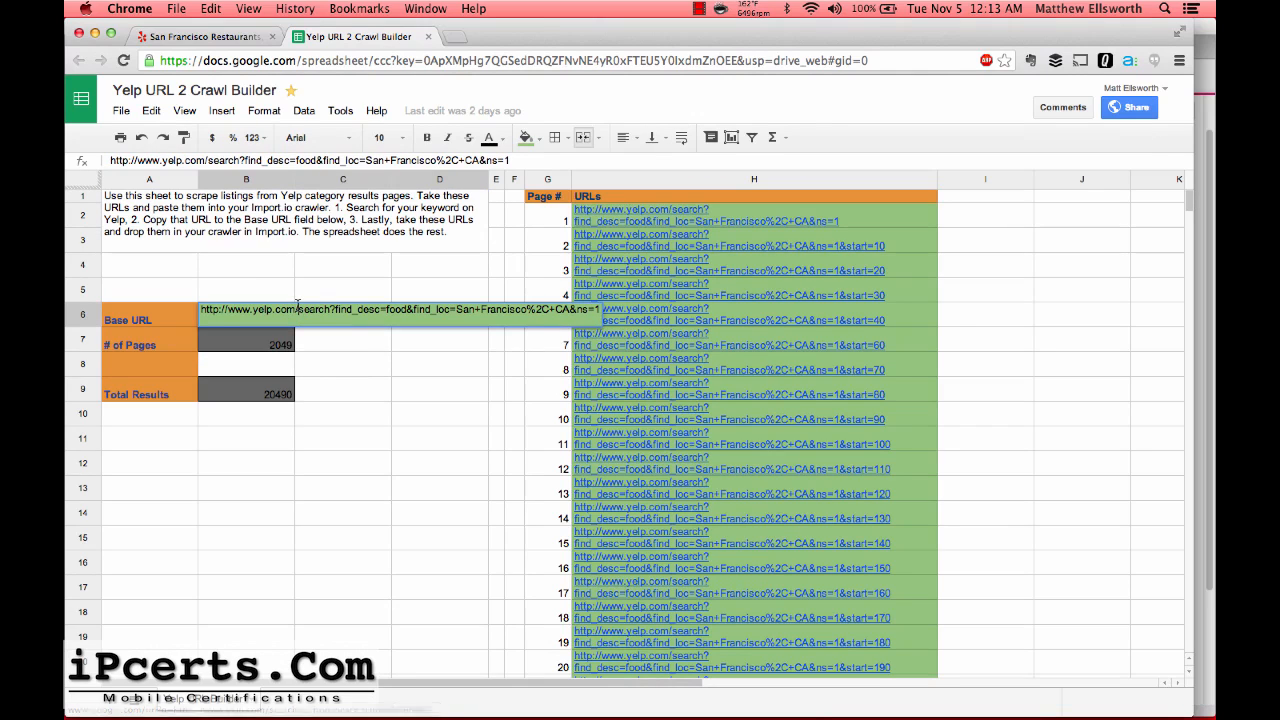
text(http://www.yelp.com/search?find_desc=gluten+free&find_loc=San+Francisco%2C+CA)
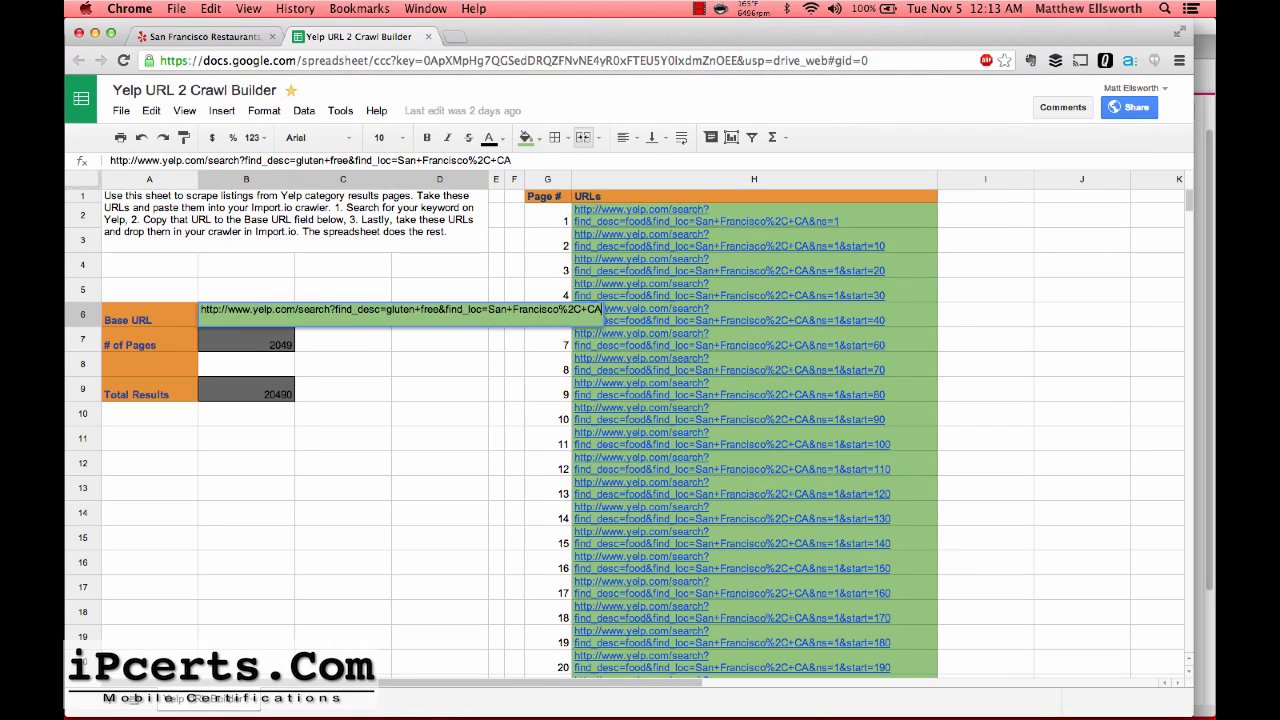
click(390, 393)
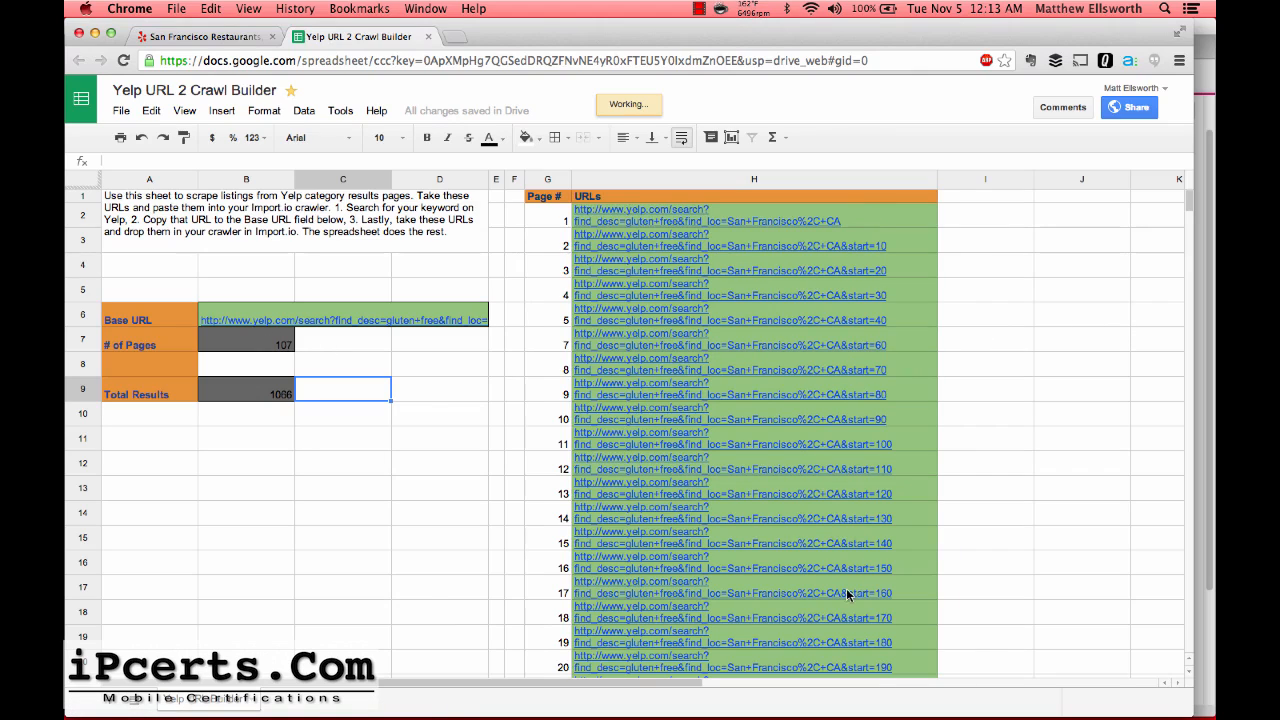
Step: Review the generated list of gluten-free search URLs down to its last entry and back to its beginning
scroll(966, 296, down, 5)
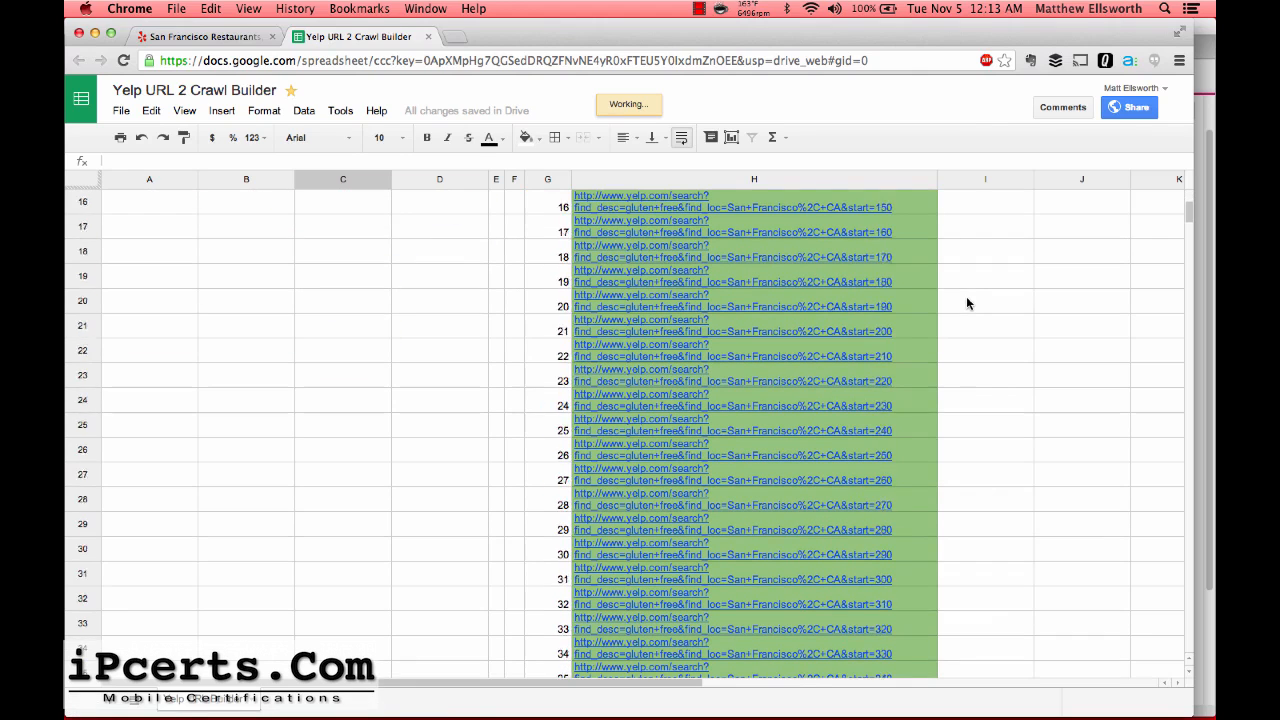
scroll(966, 296, up, 5)
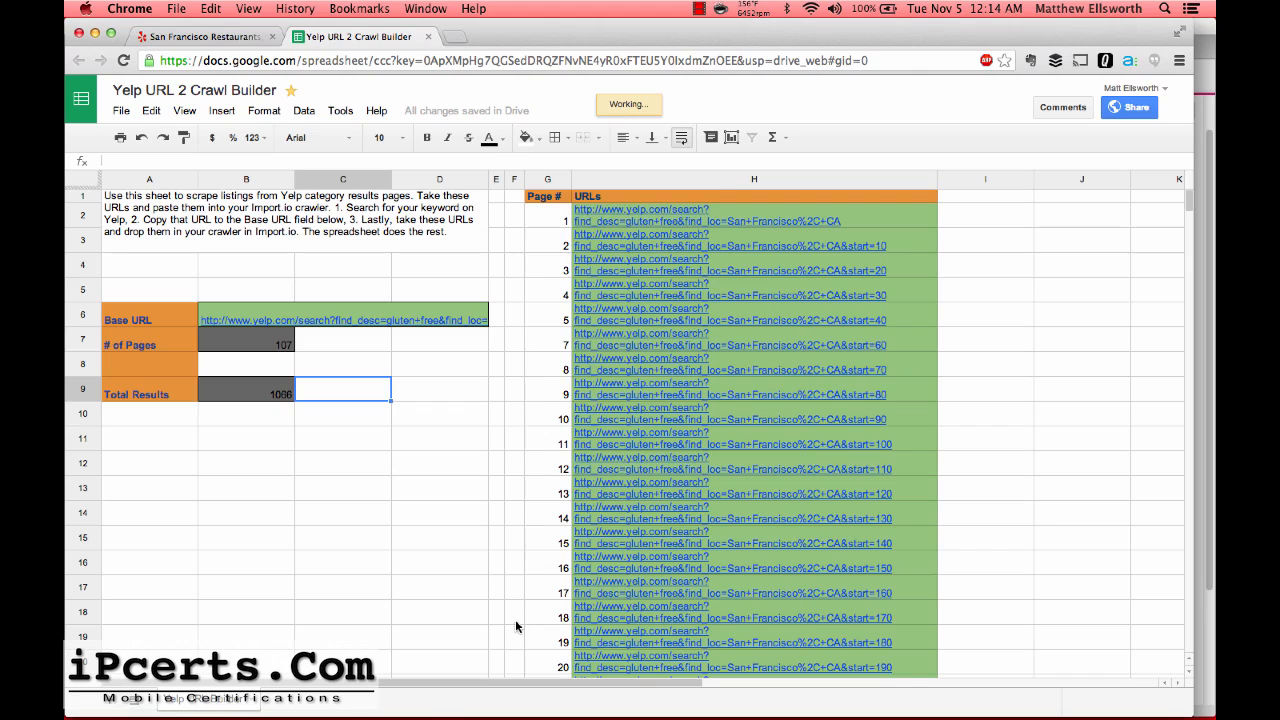
scroll(606, 480, down, 15)
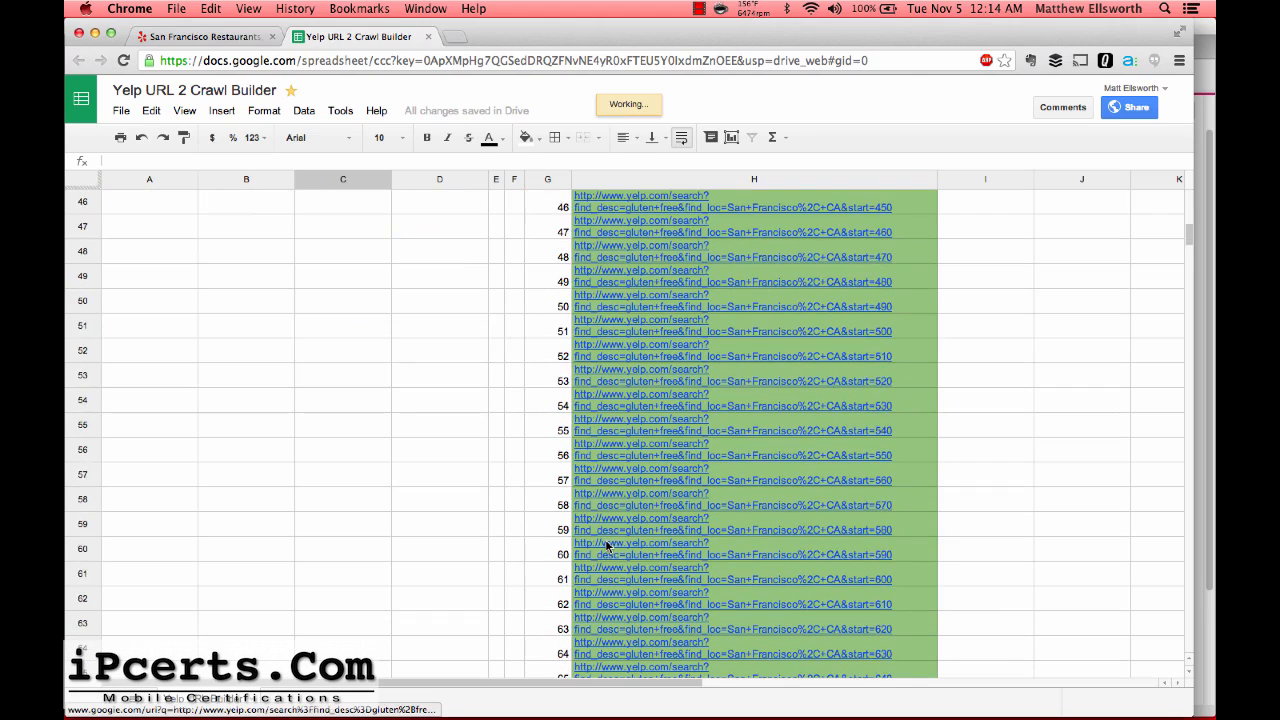
scroll(606, 545, down, 20)
scroll(606, 545, up, 6)
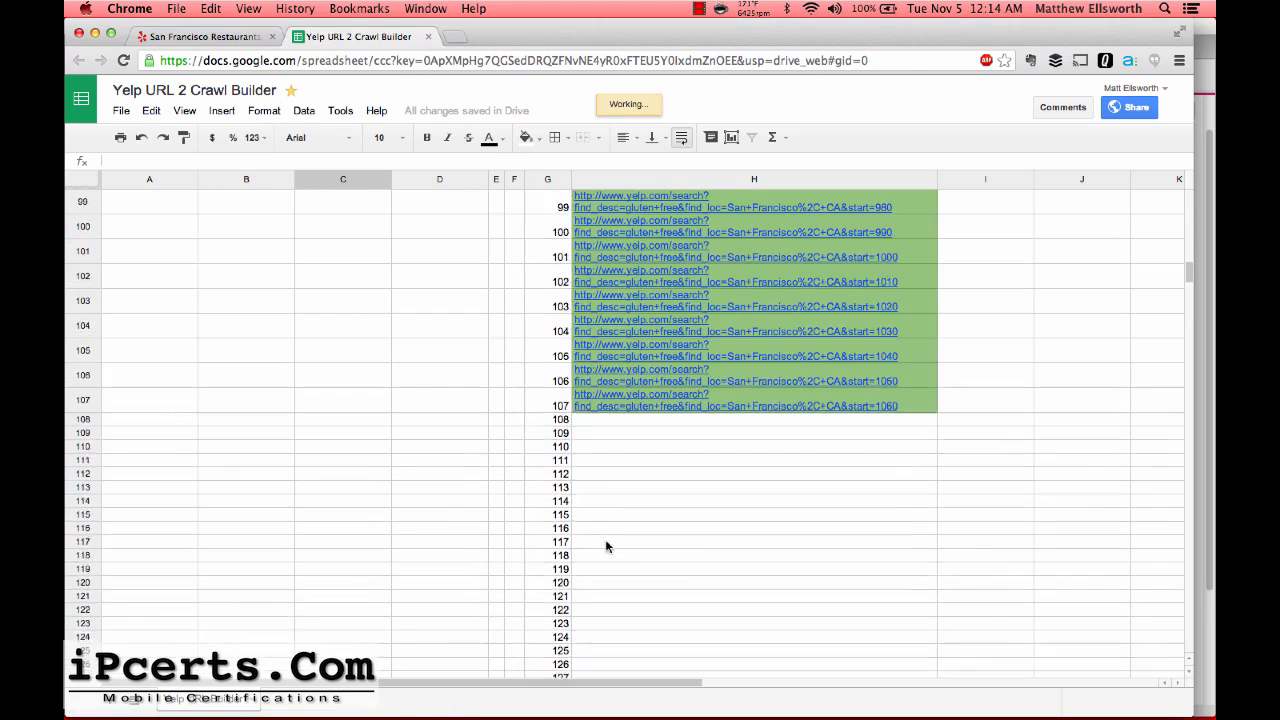
scroll(605, 546, up, 3)
scroll(605, 546, down, 4)
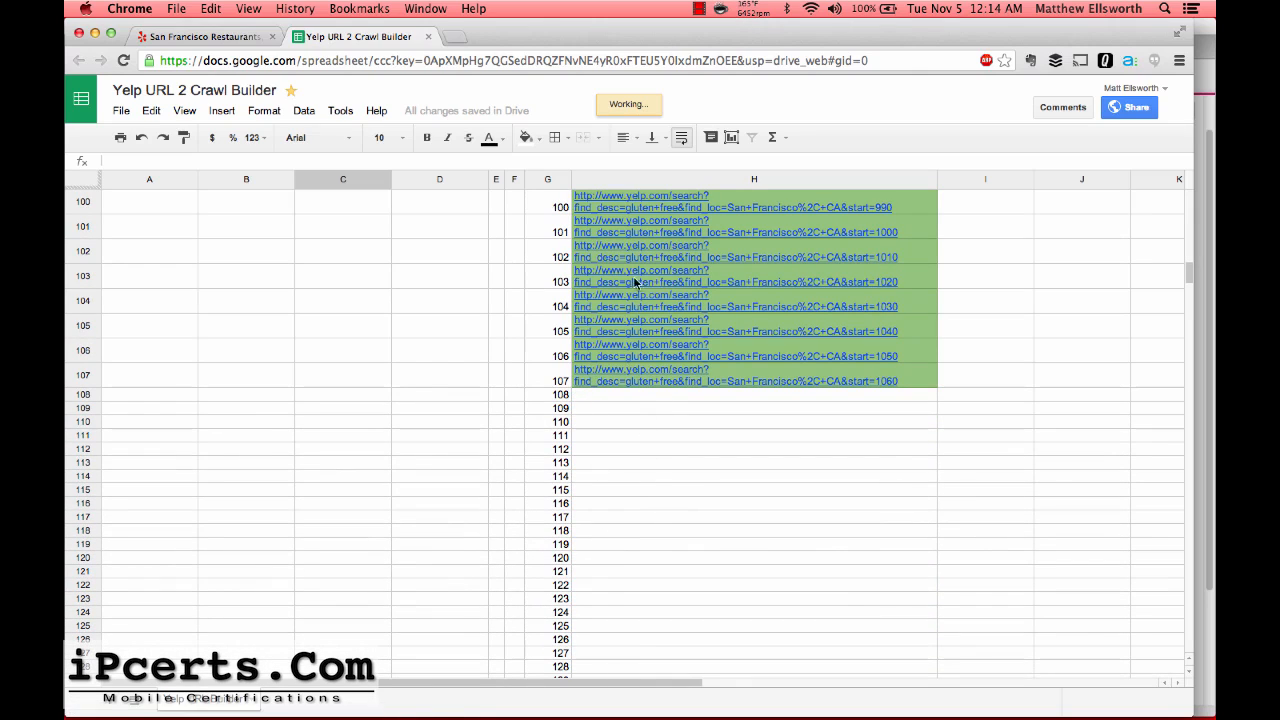
scroll(523, 500, up, 20)
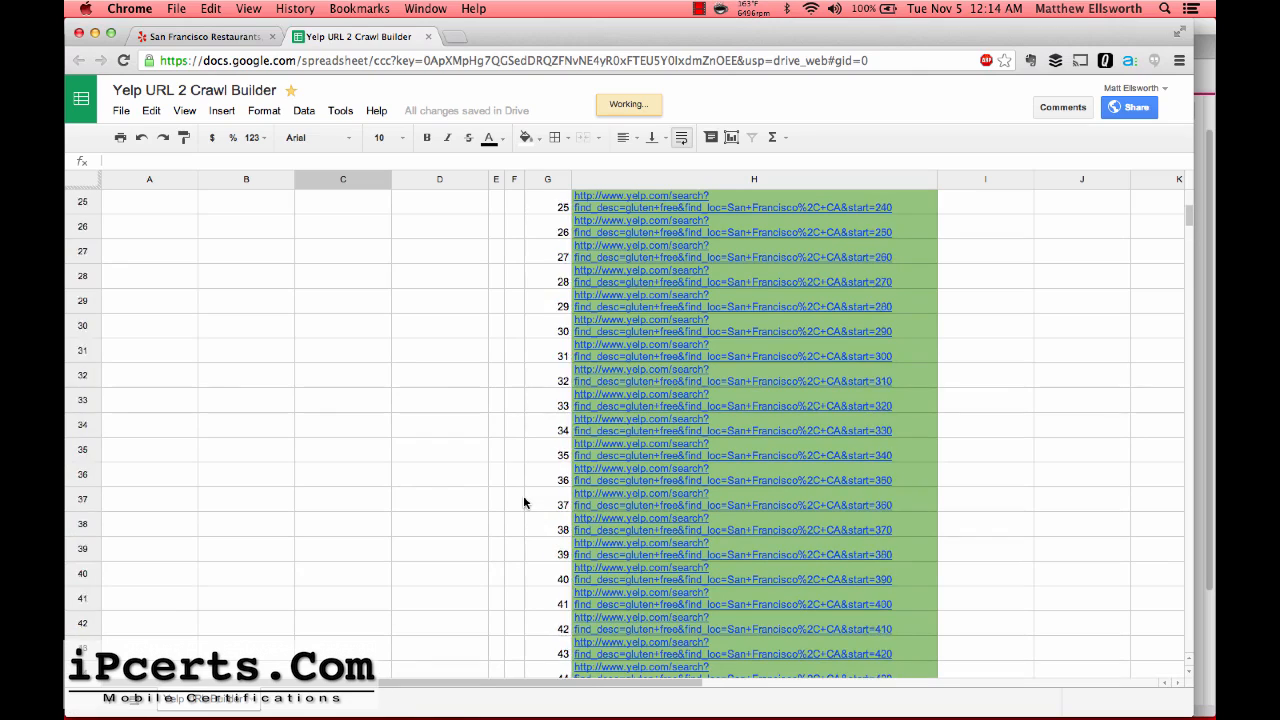
scroll(523, 502, up, 8)
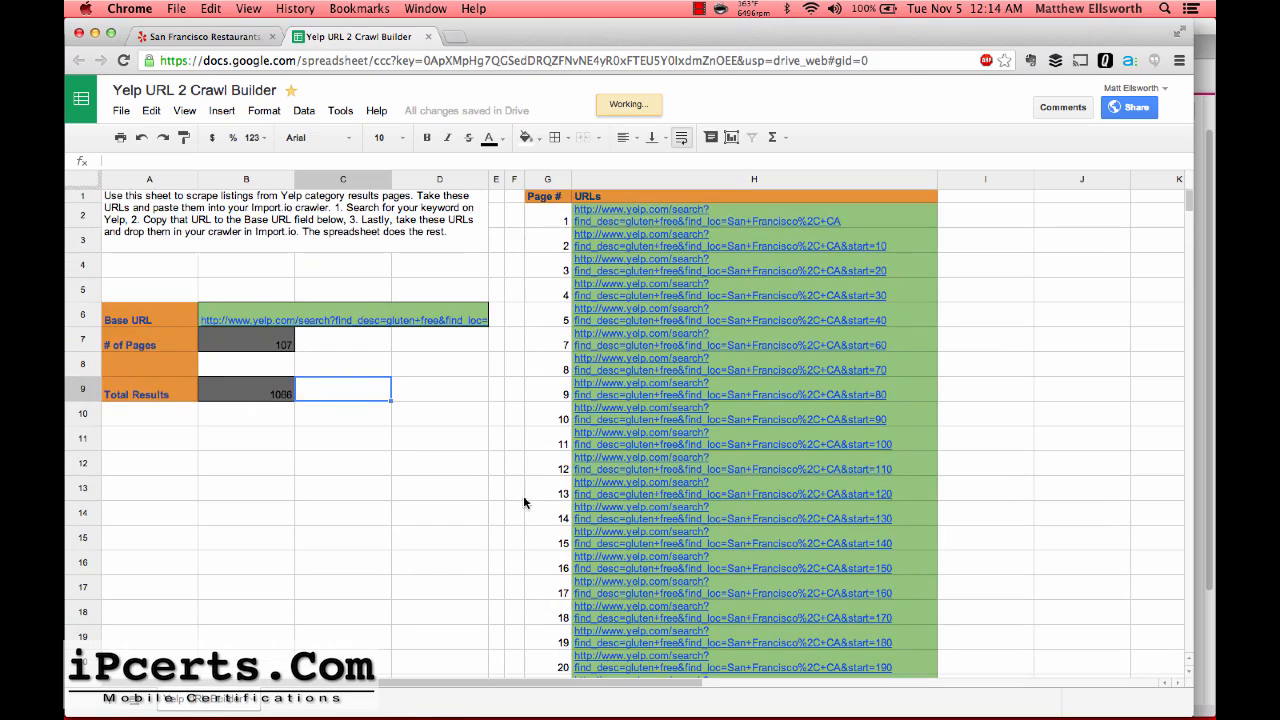
Step: Inspect the # of Pages and Total Results formulas, and open the Base URL link to compare with Yelp's results page
click(259, 351)
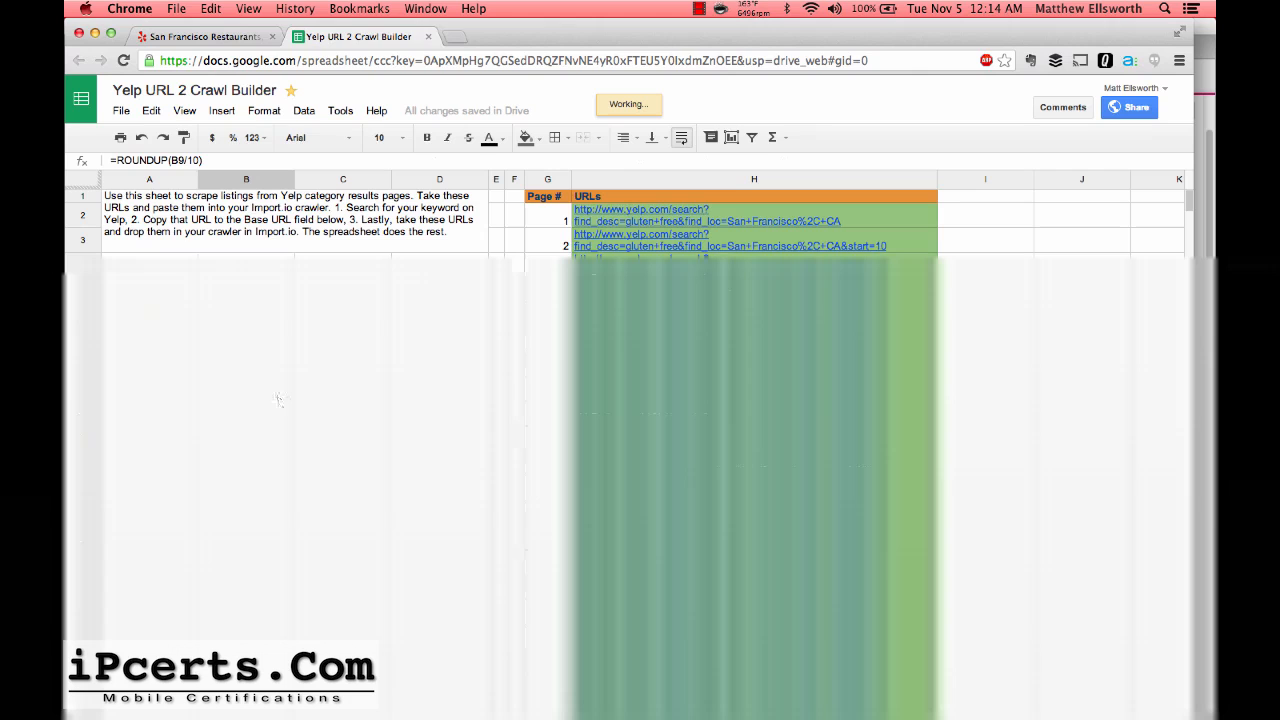
click(318, 318)
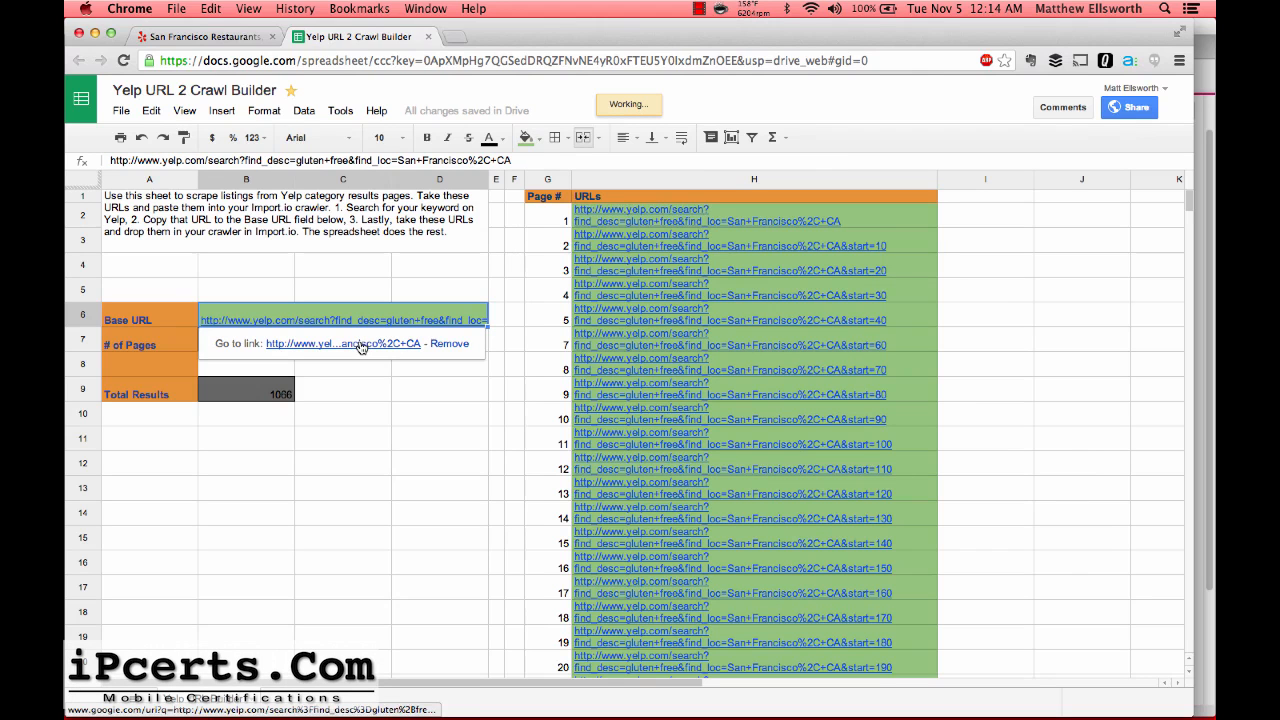
click(362, 344)
click(471, 37)
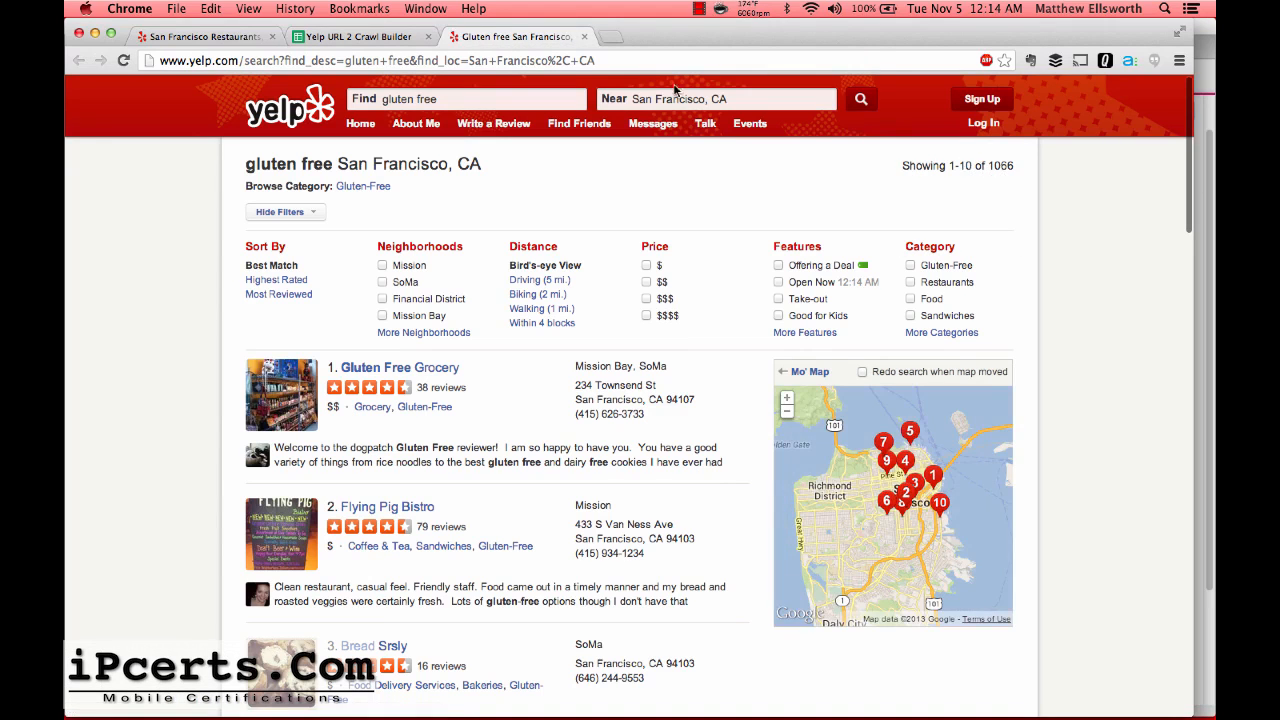
click(373, 37)
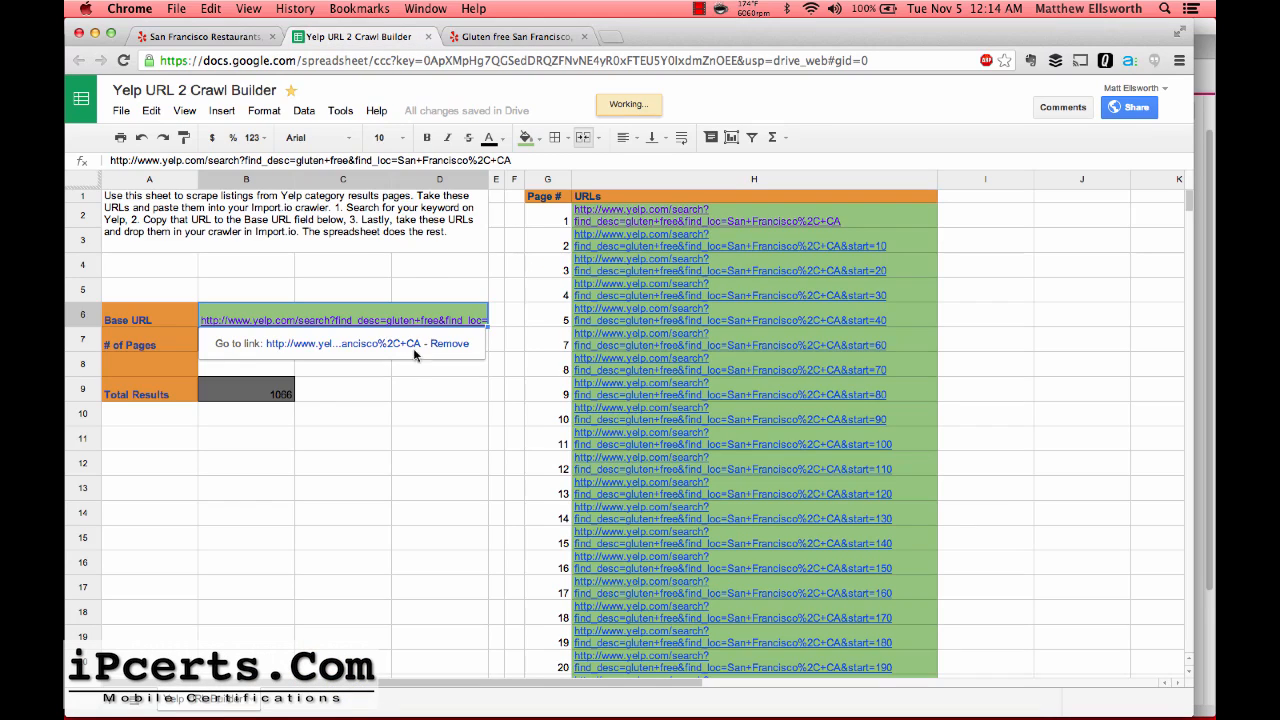
click(278, 397)
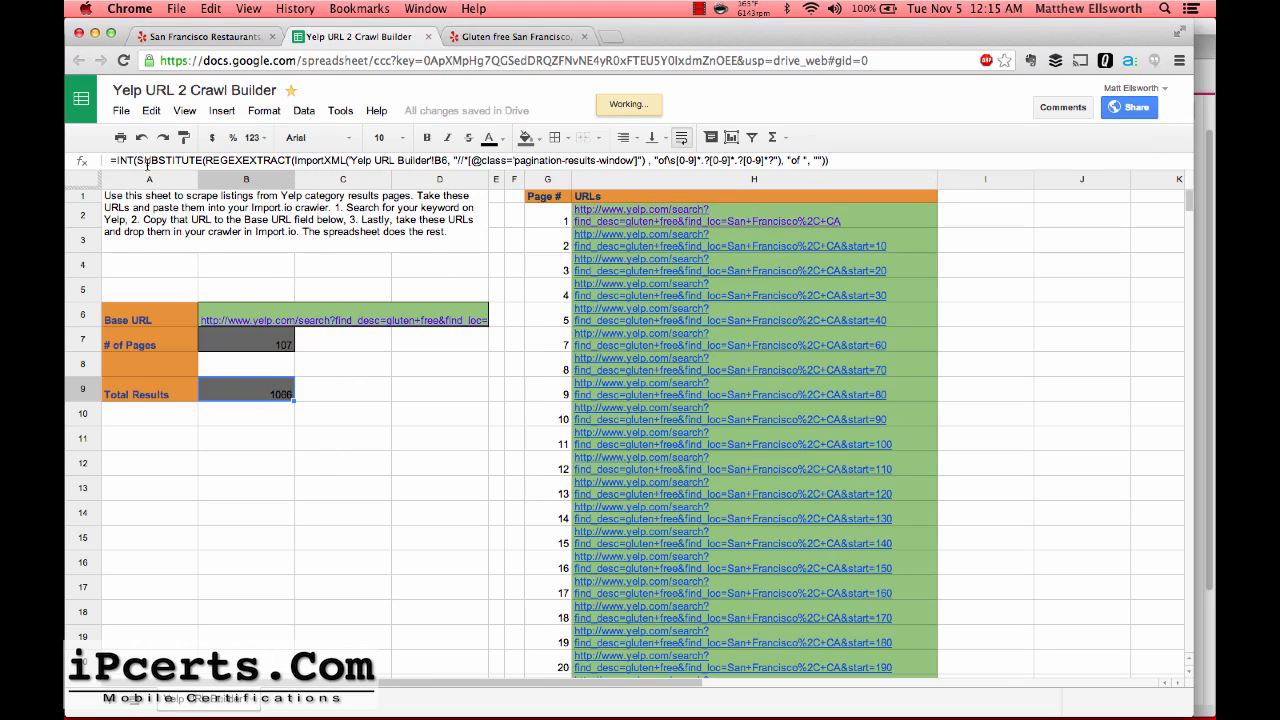
click(283, 348)
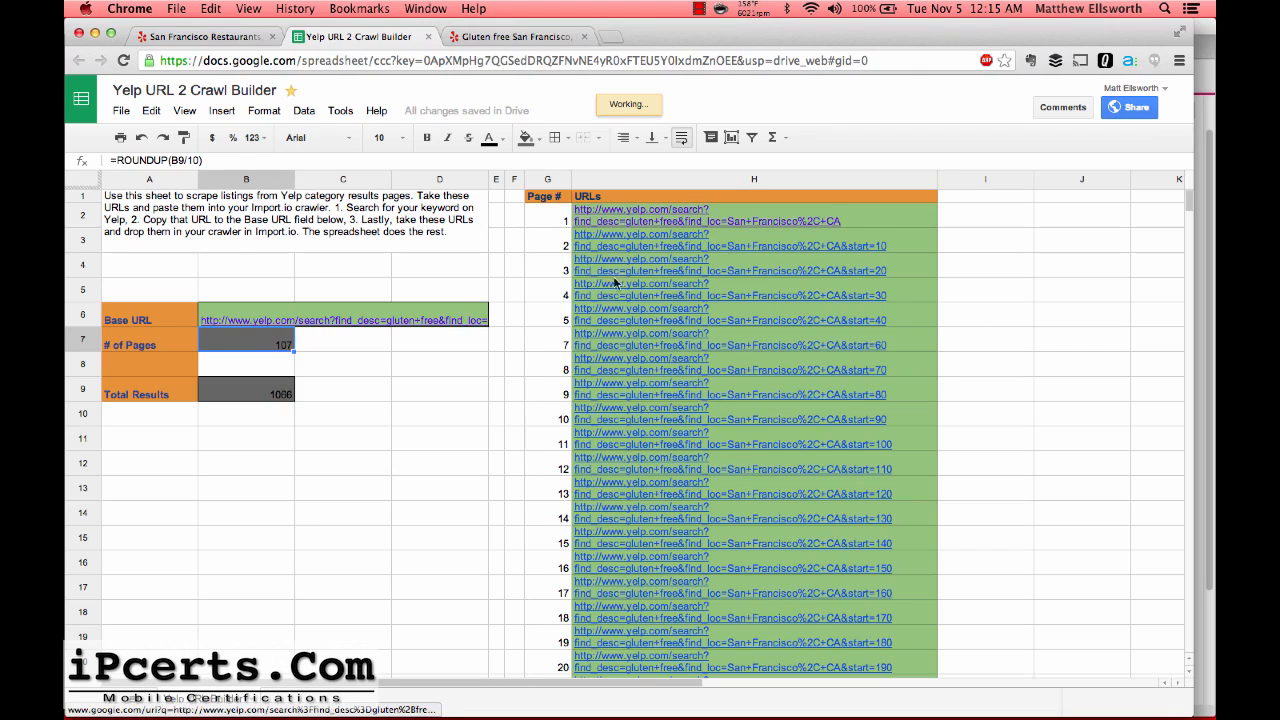
Step: Examine the end of the generated URL list, comparing the formulas and page numbers in rows 107 and 108
scroll(642, 332, down, 9)
scroll(641, 330, down, 20)
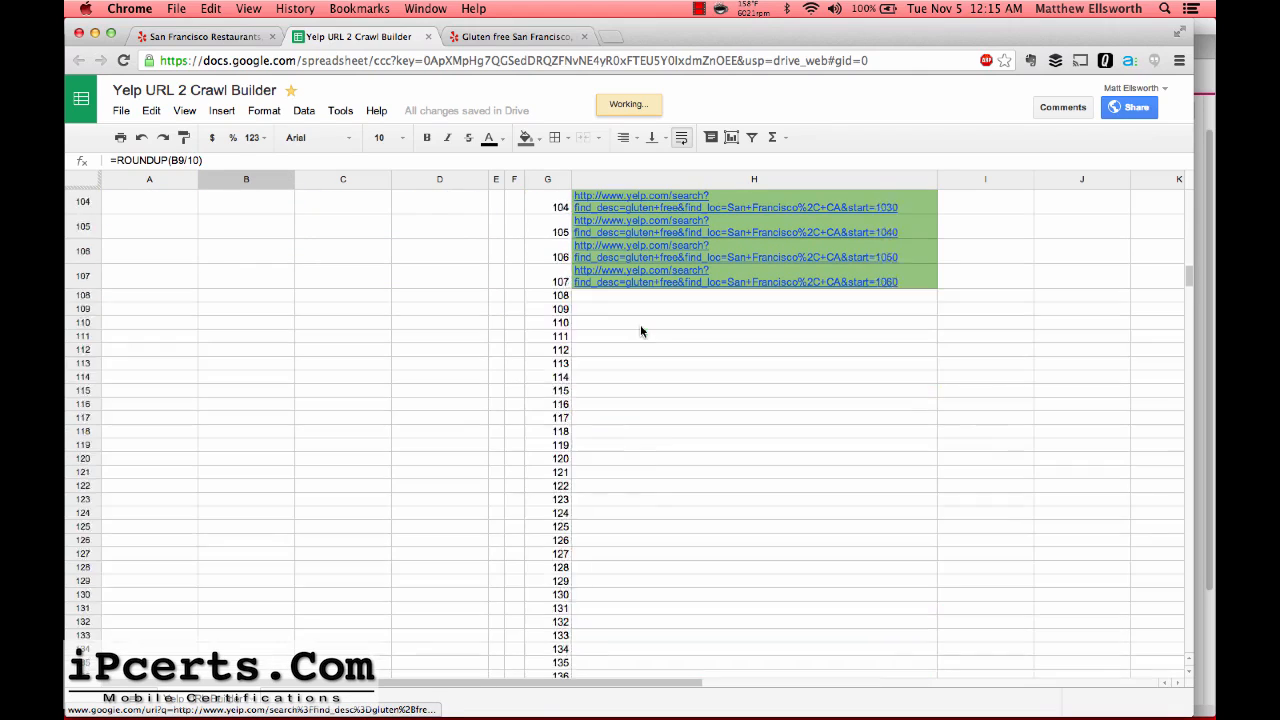
scroll(641, 330, up, 4)
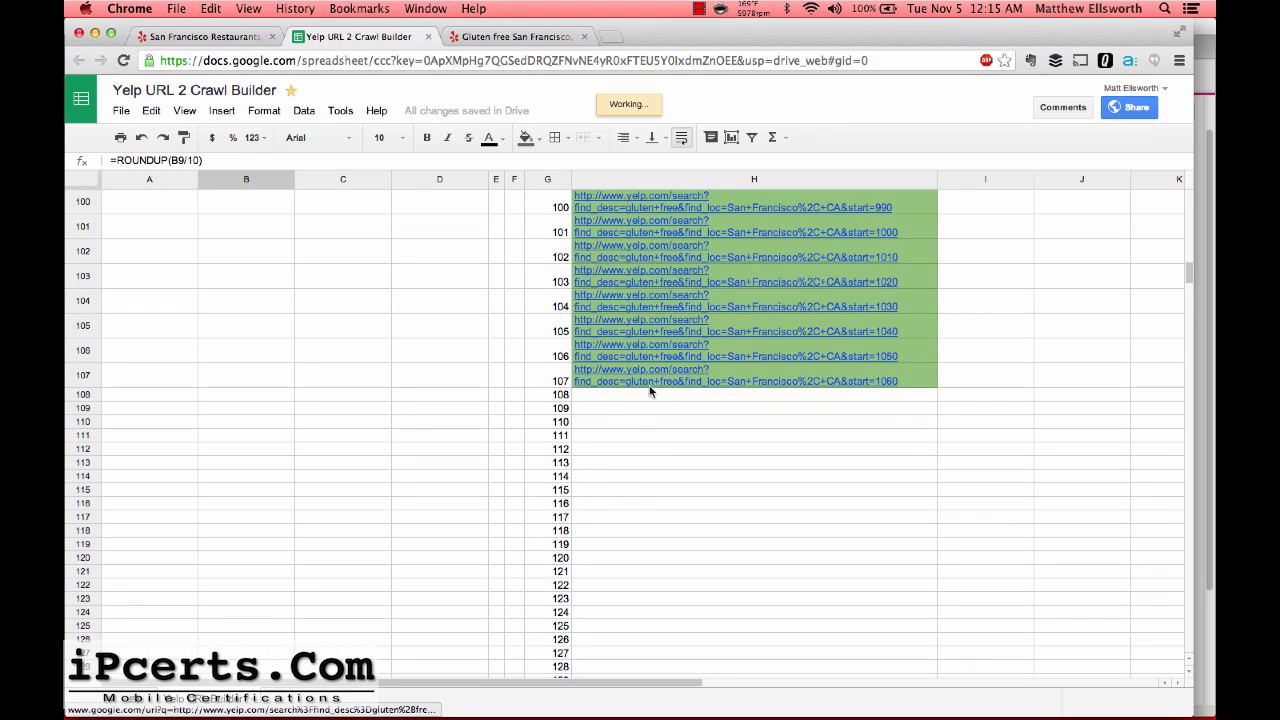
click(911, 373)
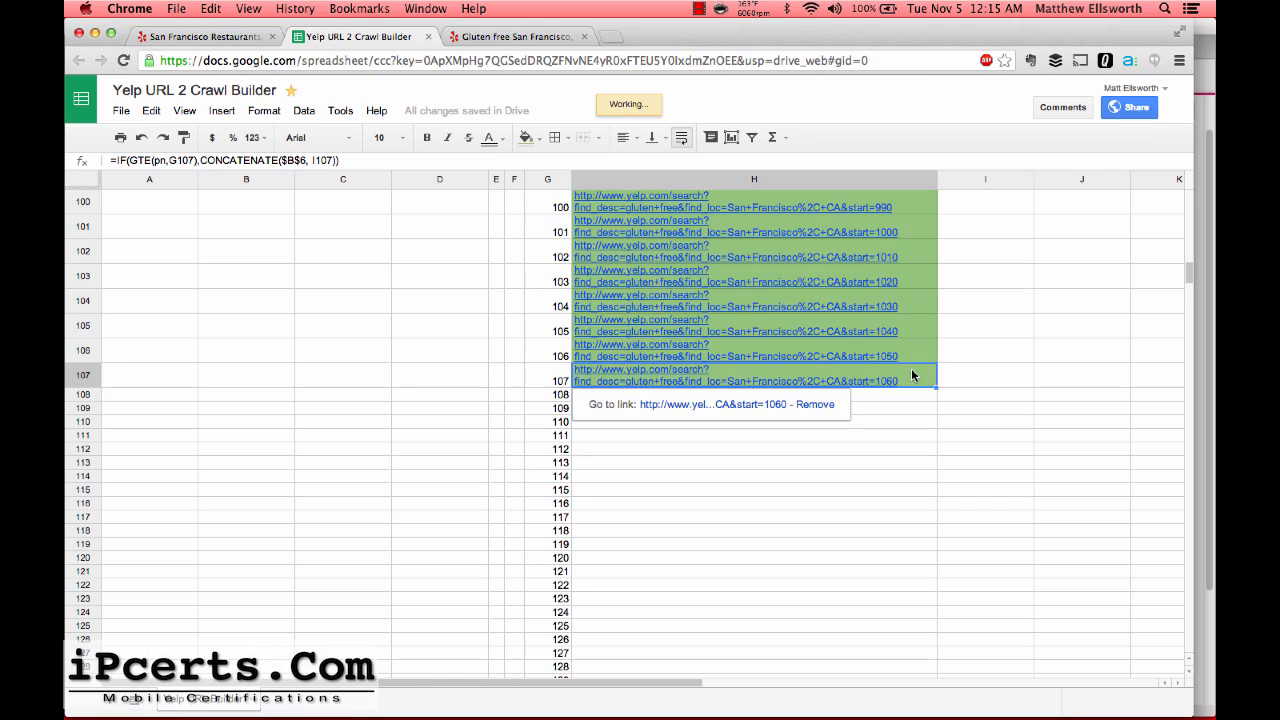
key(Left)
key(Right)
key(Down)
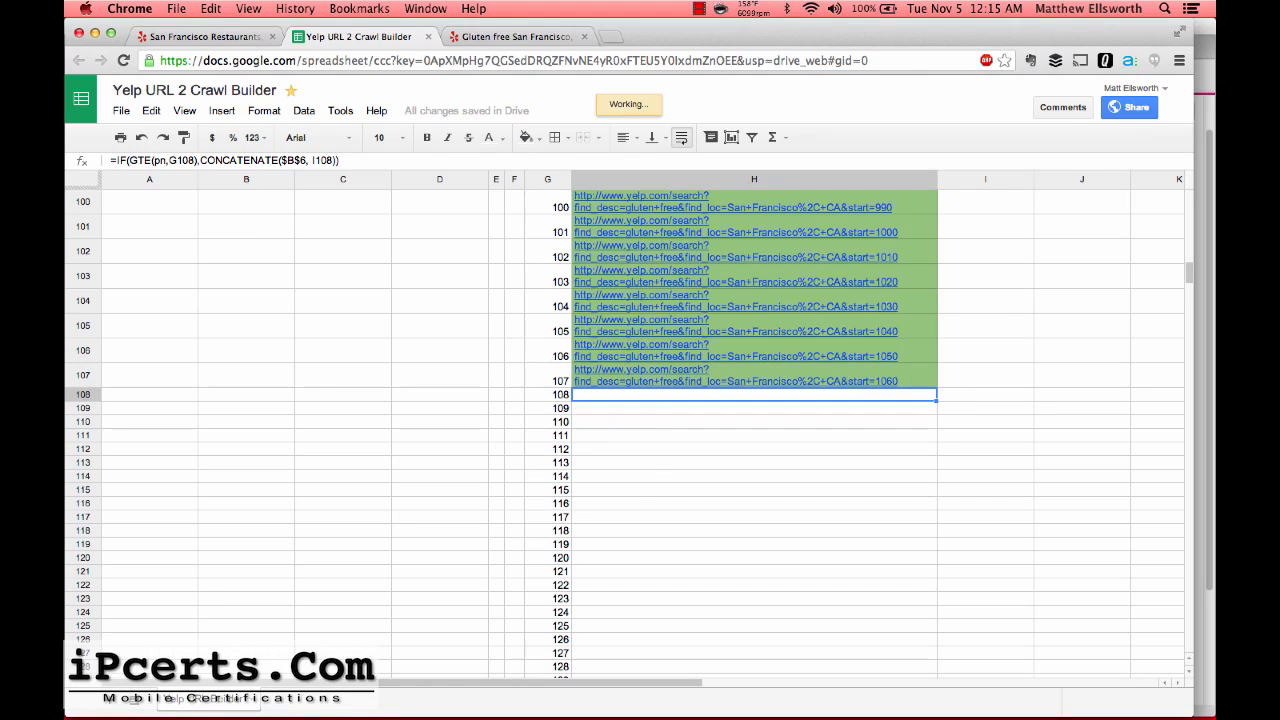
key(Left)
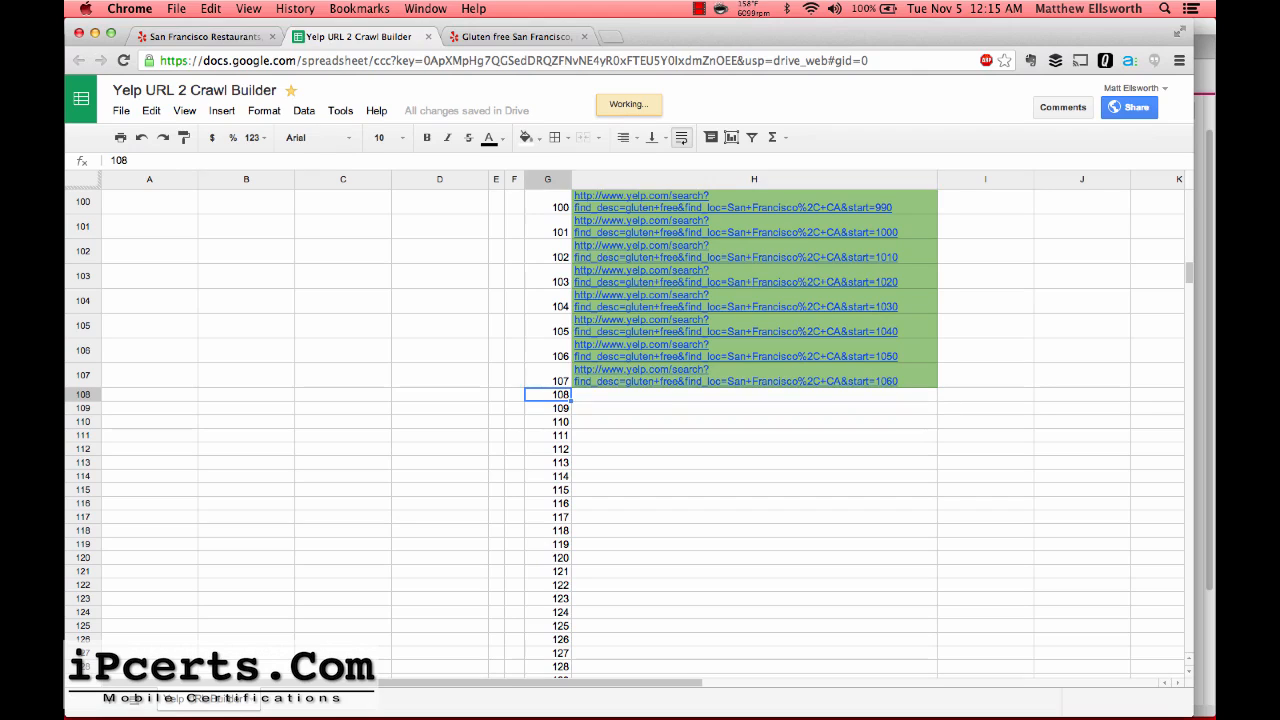
key(Right)
key(Up)
key(Left)
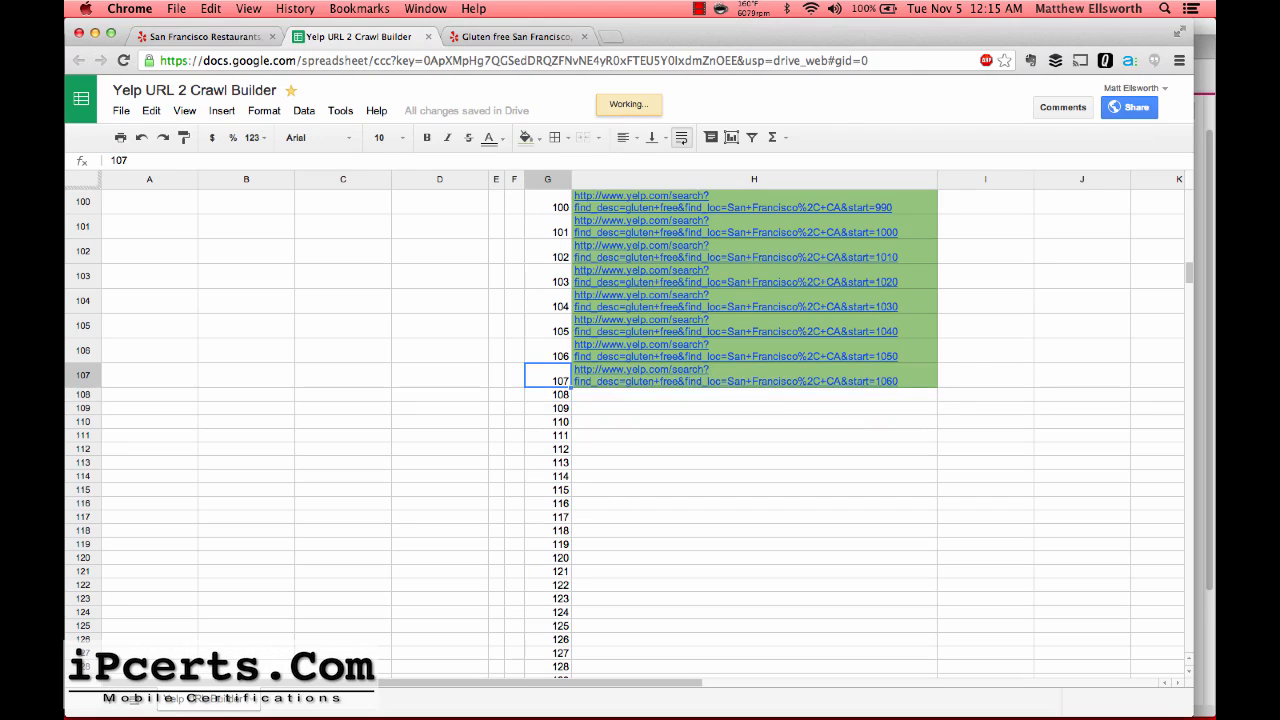
key(Right)
key(Left)
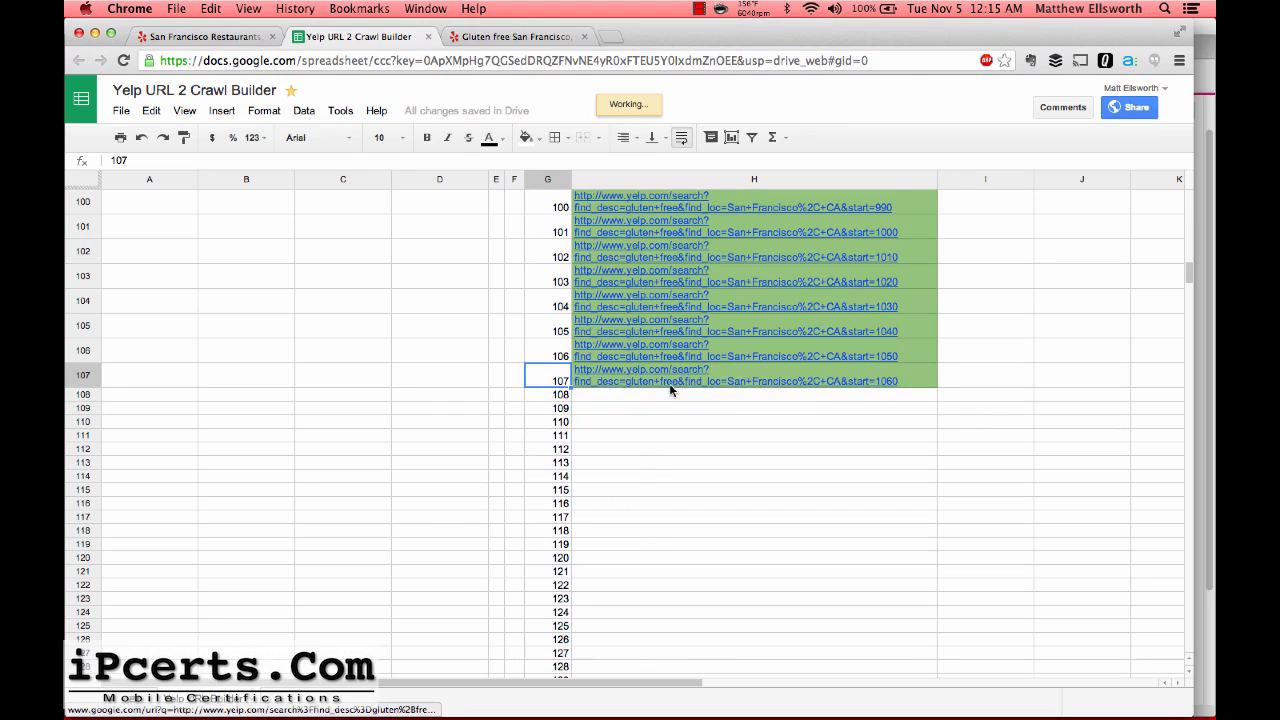
scroll(660, 395, up, 10)
scroll(671, 390, up, 12)
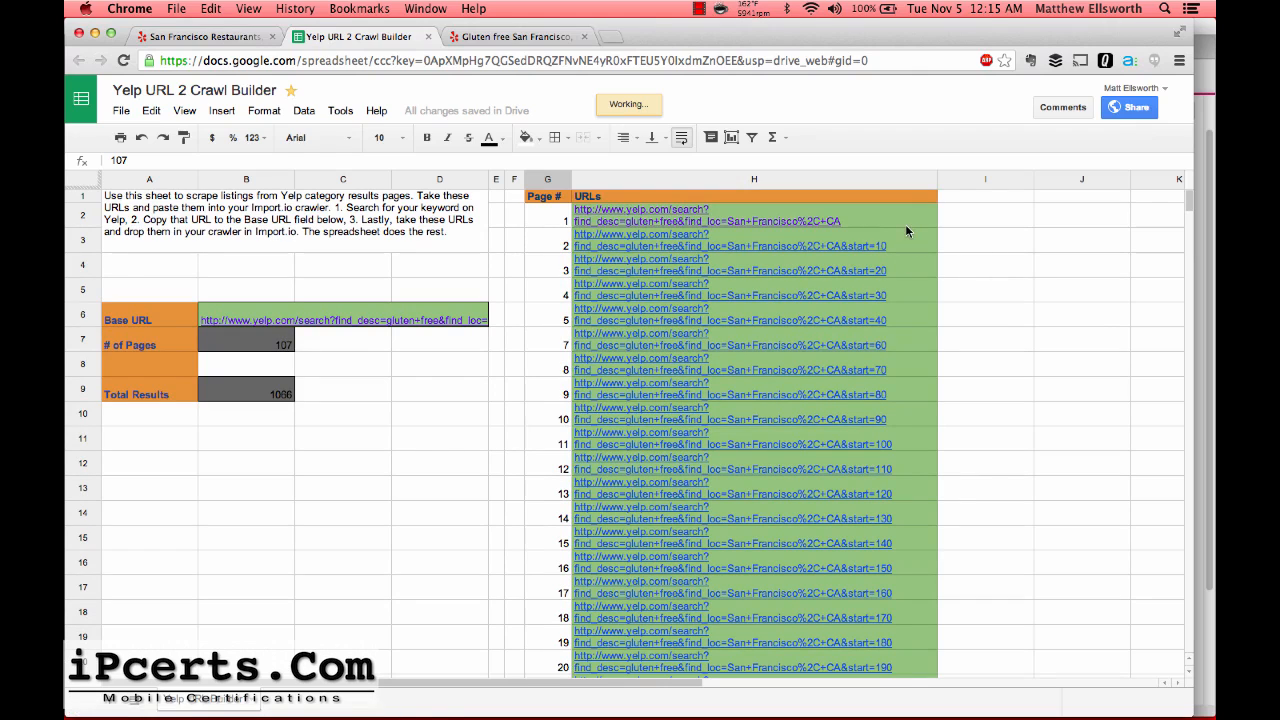
Step: Select the generated gluten-free search URLs from the first entry through the one ending in start=1060, and copy them
drag(905, 224, 911, 500)
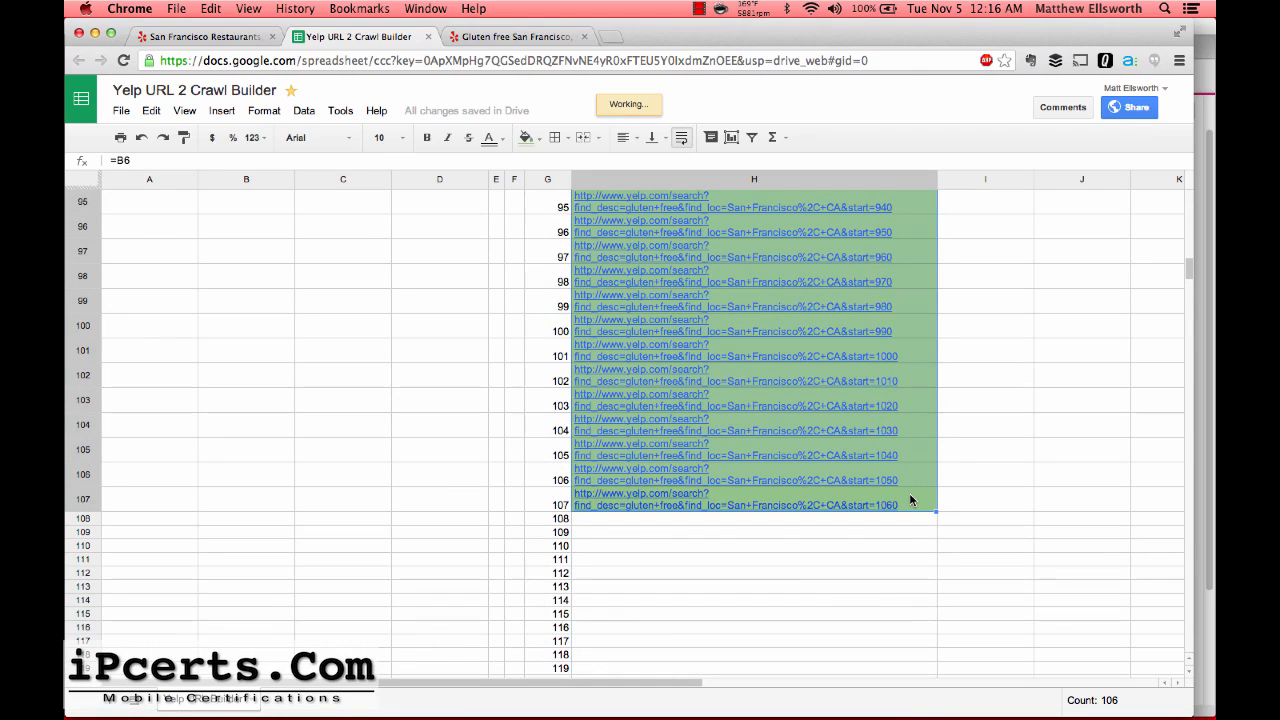
key(super+c)
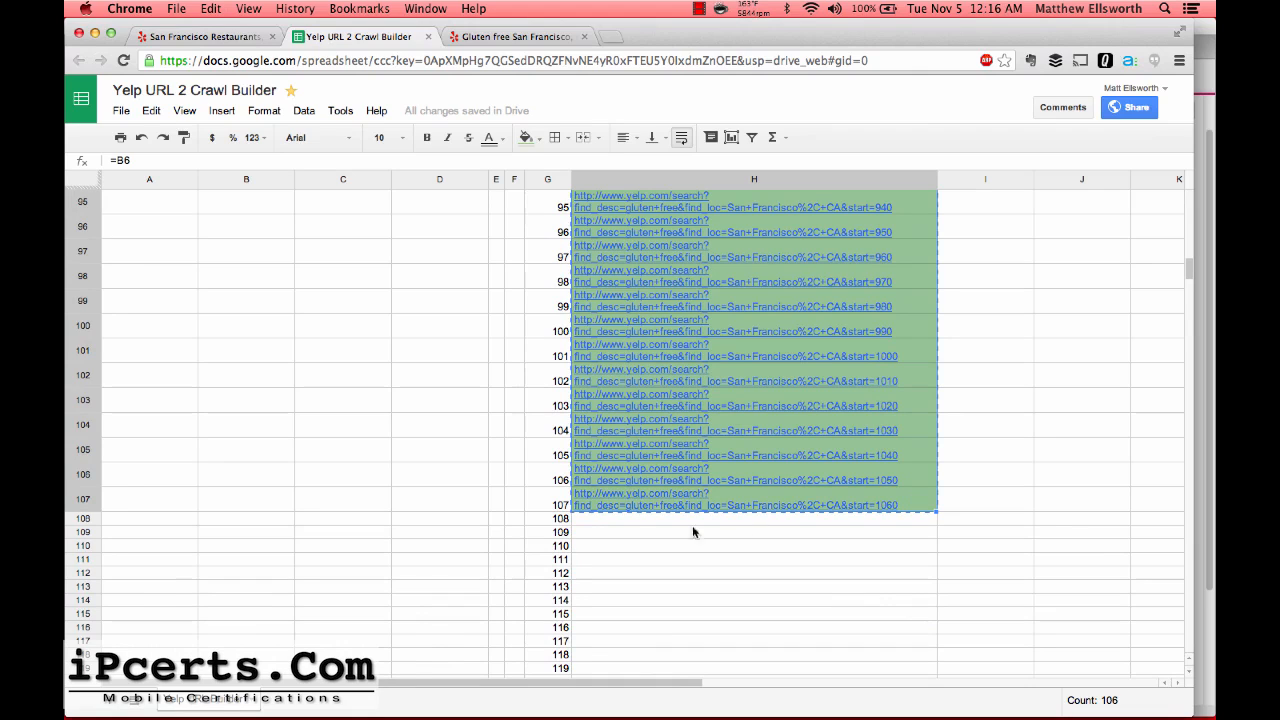
Step: Reselect the URL list from its last entry up to the first, leaving out the URLs header
click(479, 498)
click(926, 498)
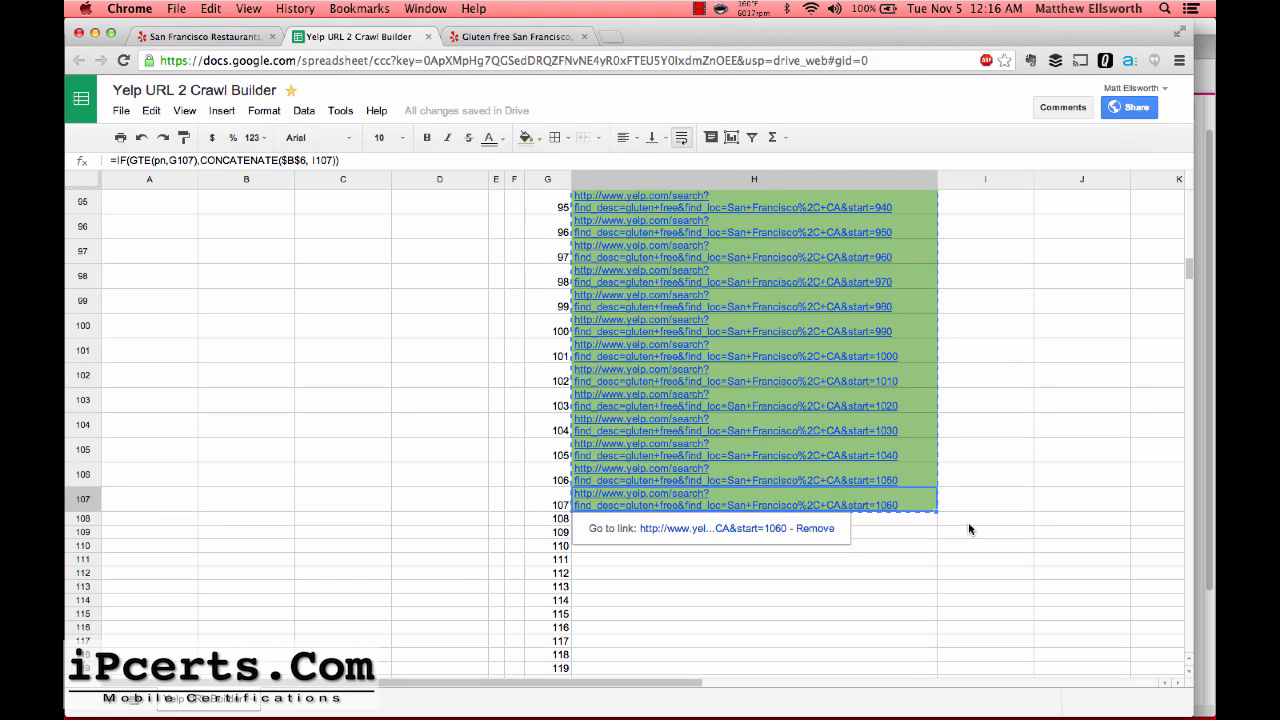
key(super+shift+Up)
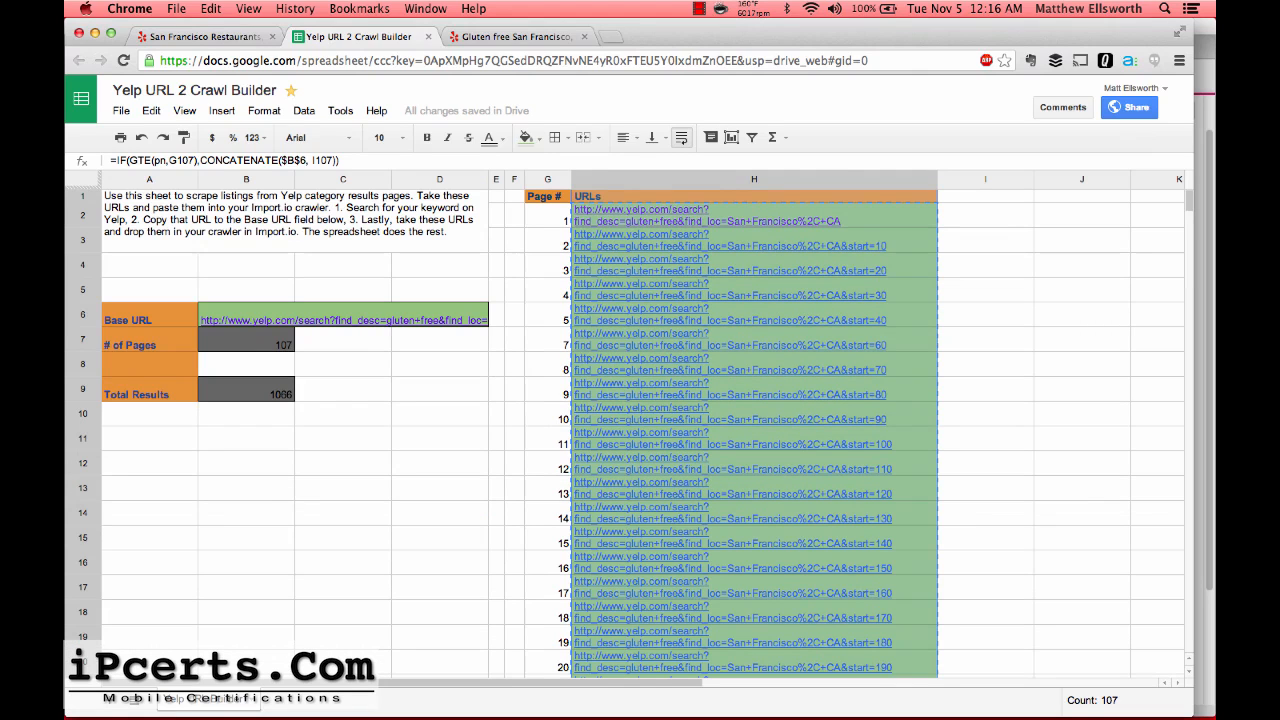
key(shift+Down)
key(shift+Up)
key(shift+Down)
key(shift+Up)
key(shift+Down)
key(shift+Up)
key(shift+Up)
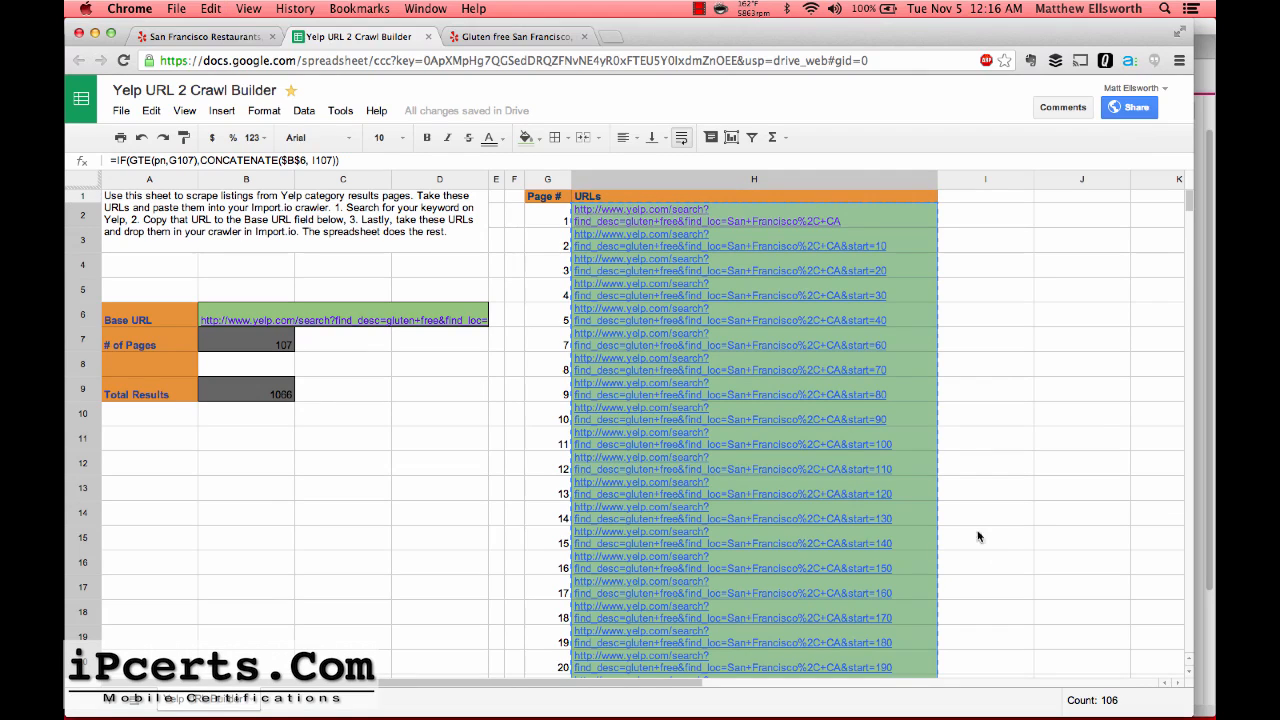
Step: Examine the URL formulas below the last generated entry down to row 1000, along with the adjacent page number
key(Down)
key(Down)
key(Down)
key(Down)
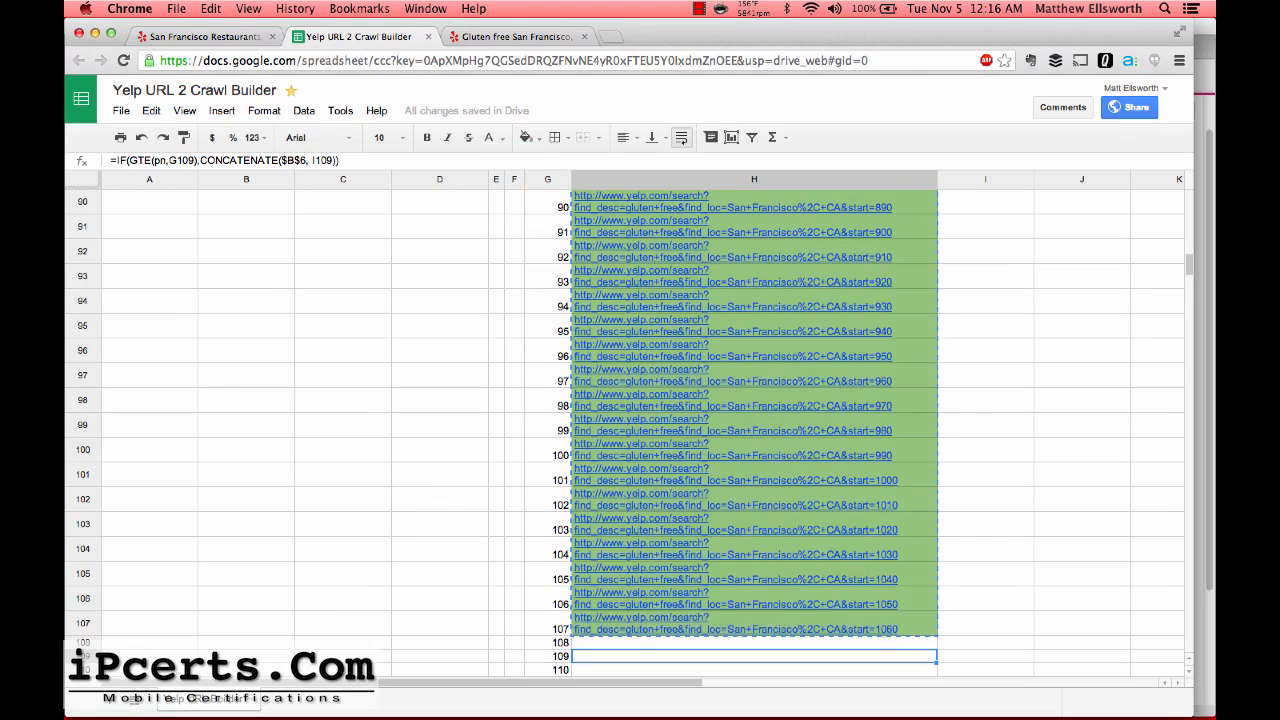
click(698, 644)
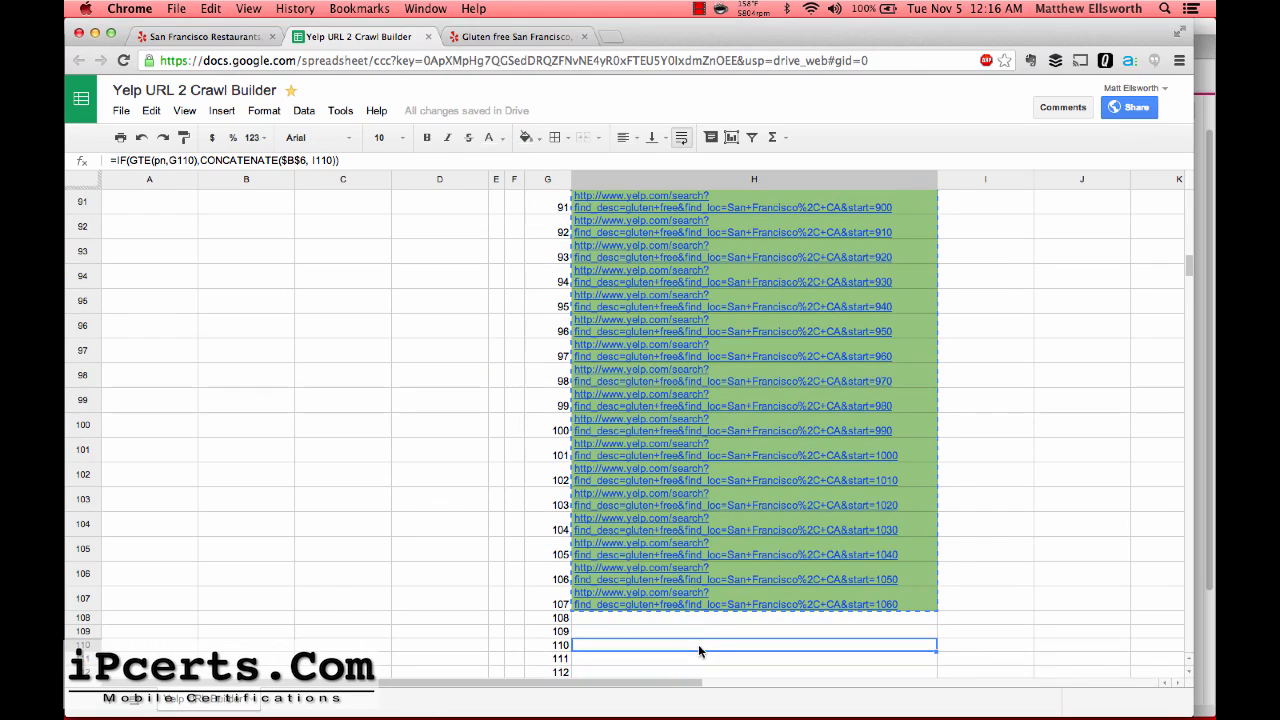
scroll(702, 610, down, 5)
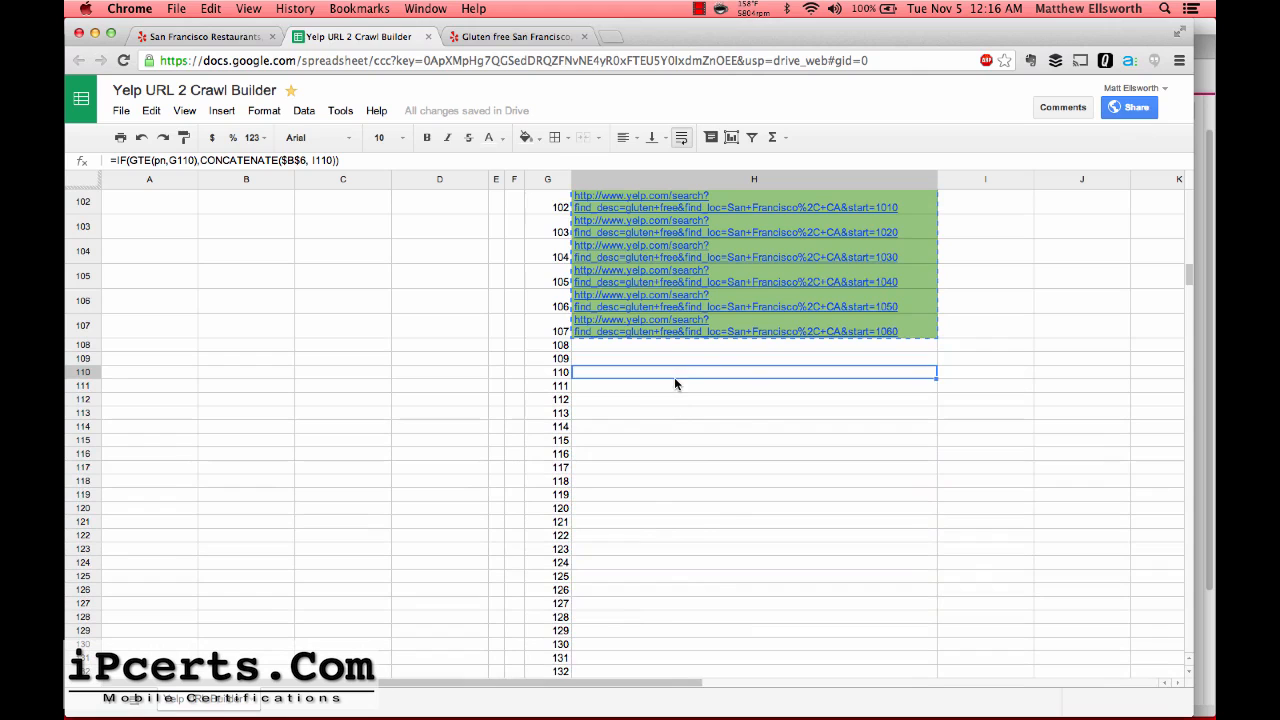
key(super+Down)
key(super+Up)
key(super+Down)
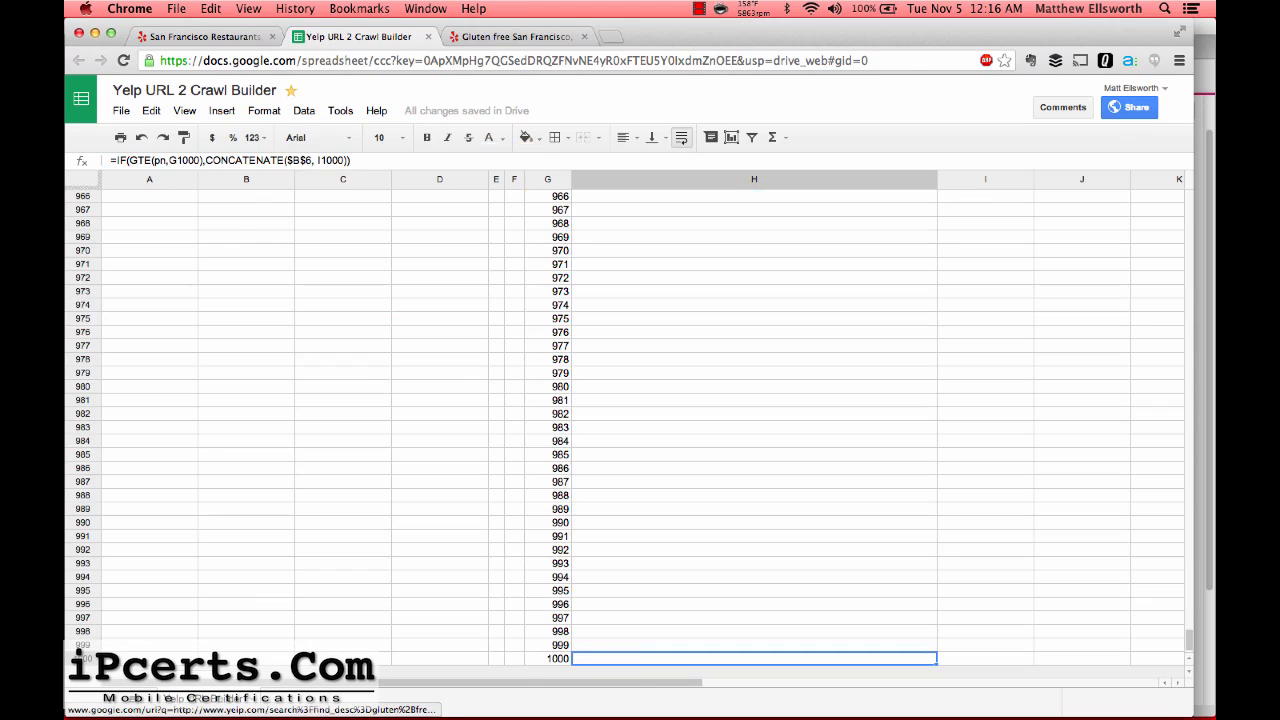
key(super+Up)
key(super+Down)
key(super+Up)
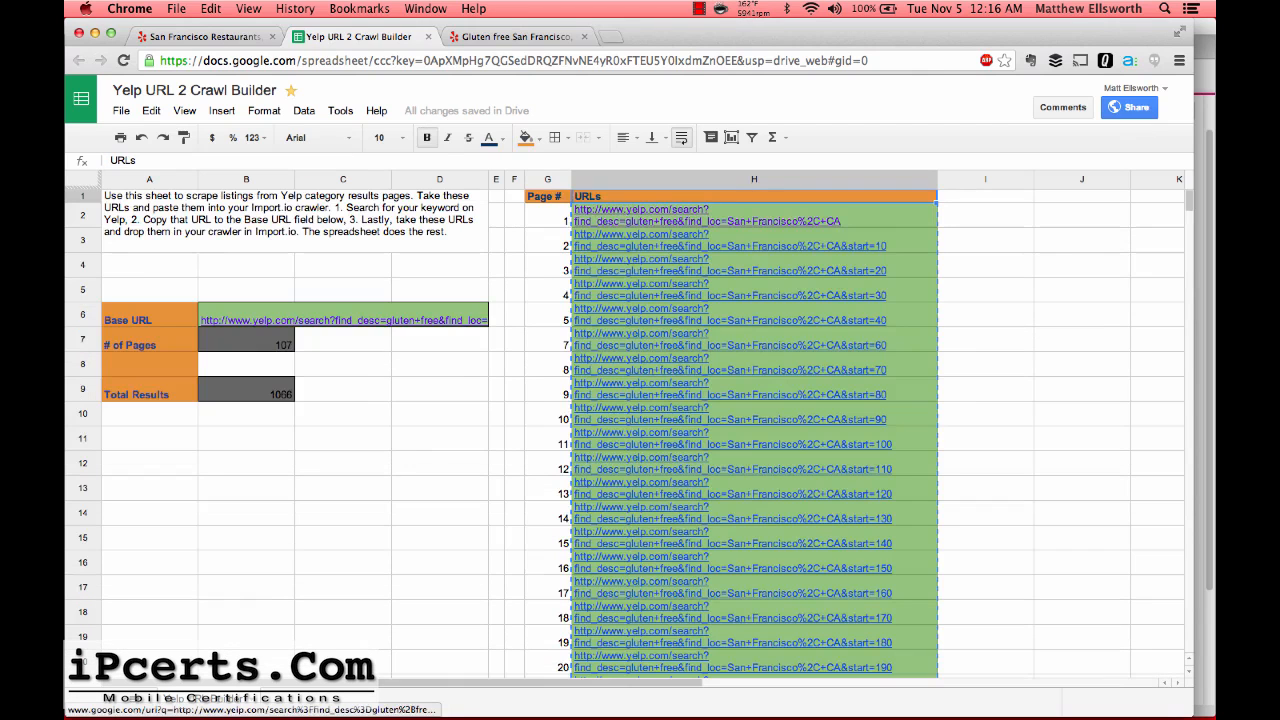
key(super+Down)
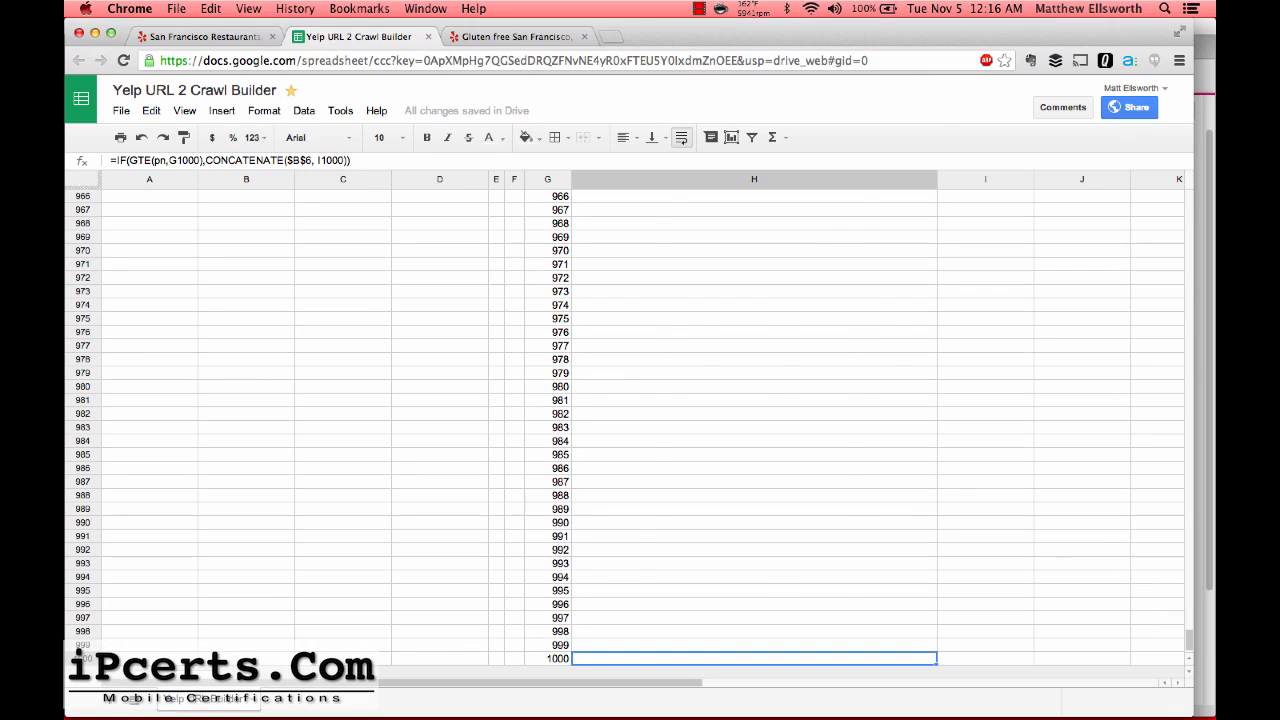
key(Left)
key(Right)
key(Left)
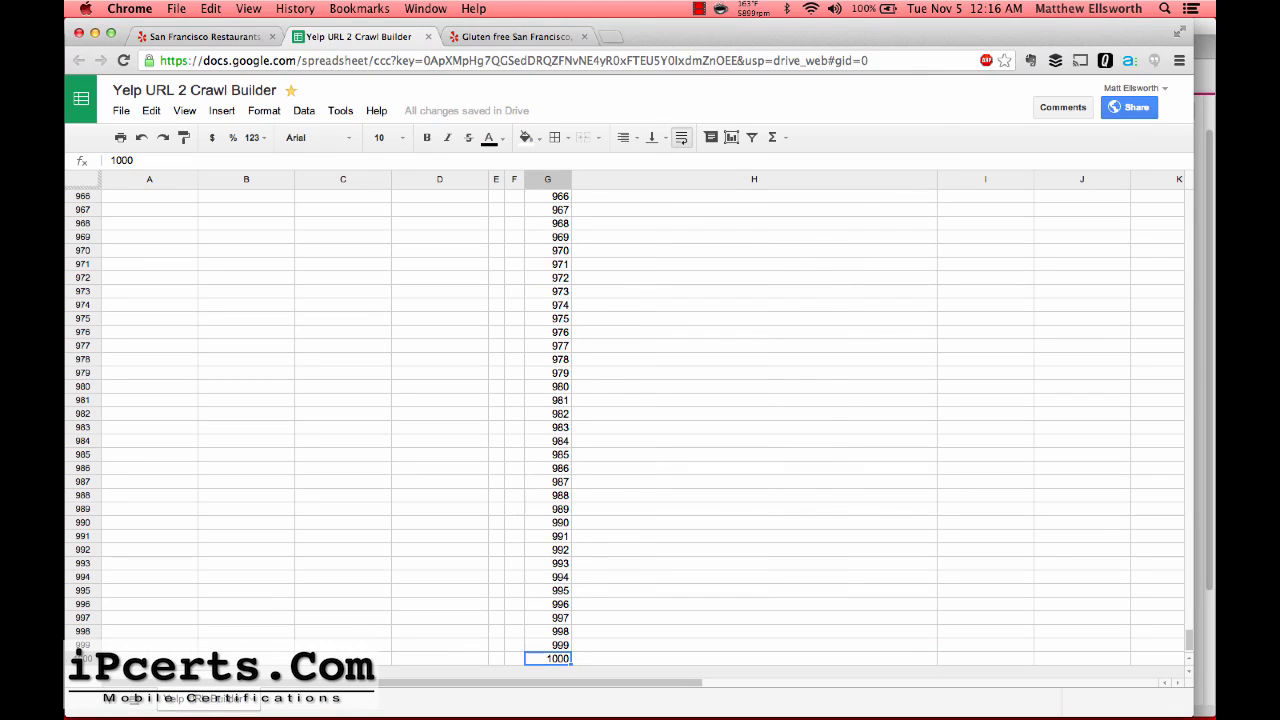
key(Right)
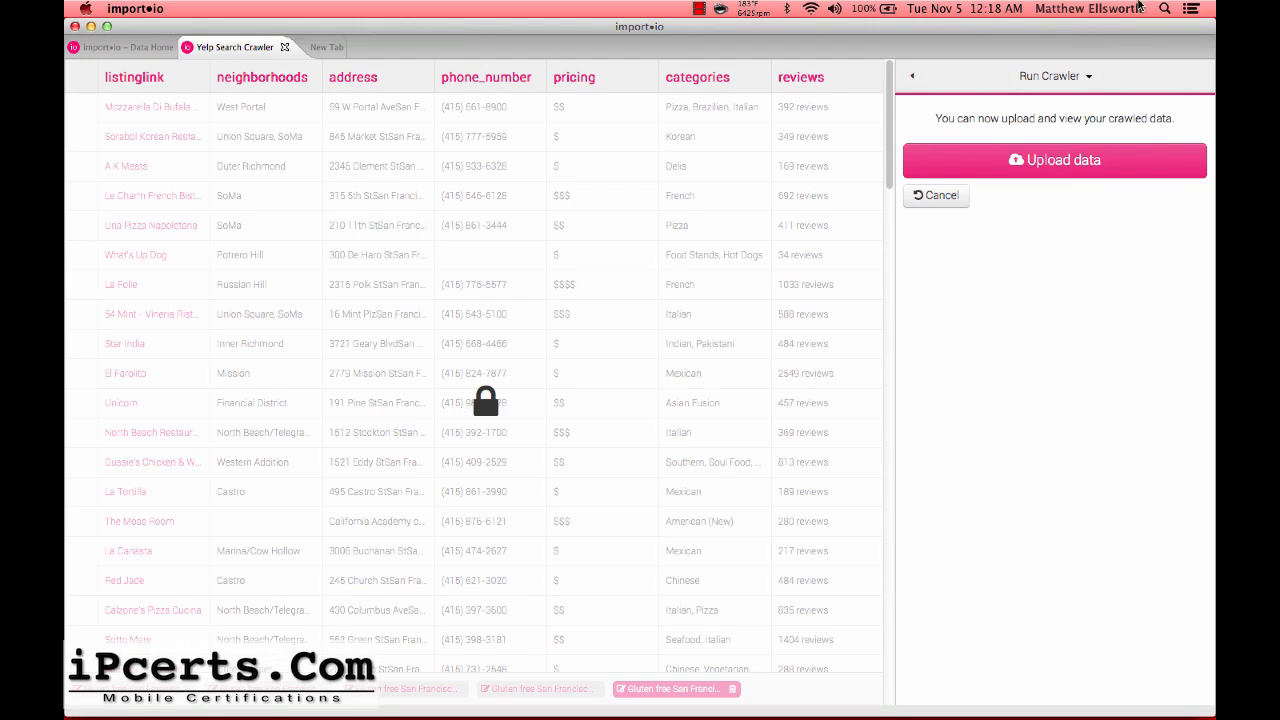
Step: Switch to import.io and upload the crawled restaurant data from the Yelp Search Crawler
click(1063, 160)
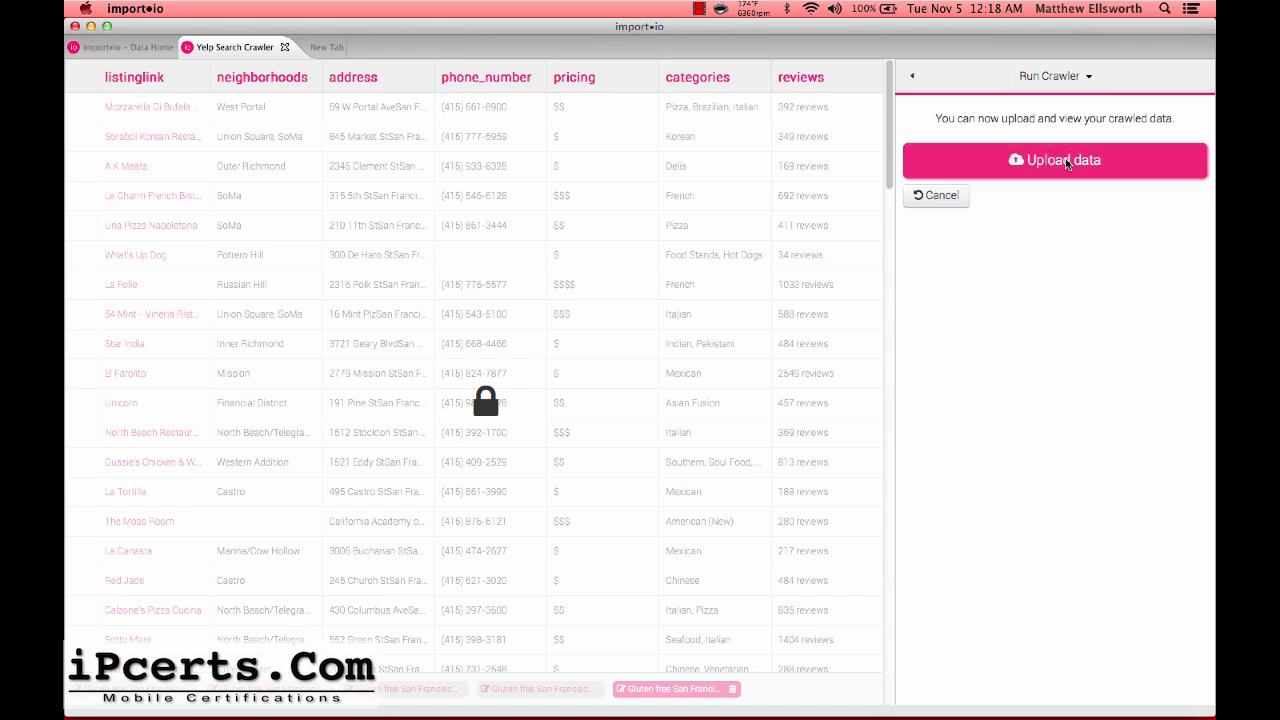